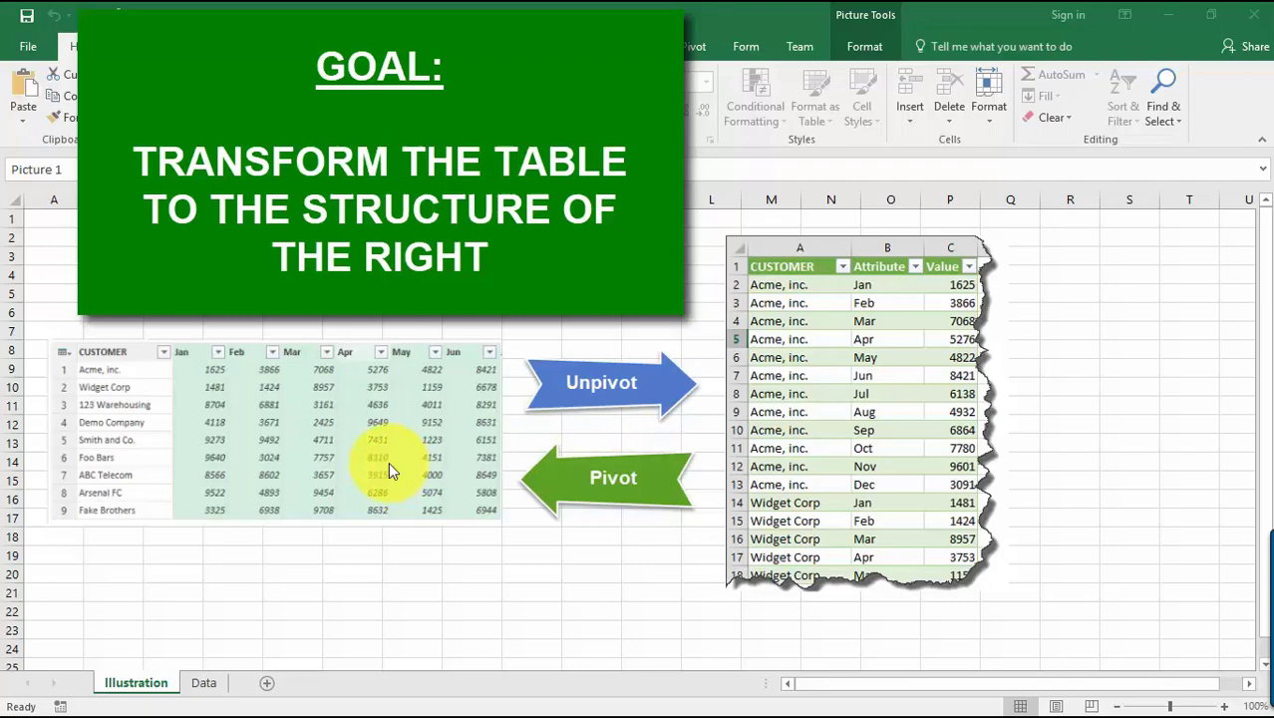
Step: Load the customer sales table from the Data sheet into the Query Editor as a table-based query
click(205, 684)
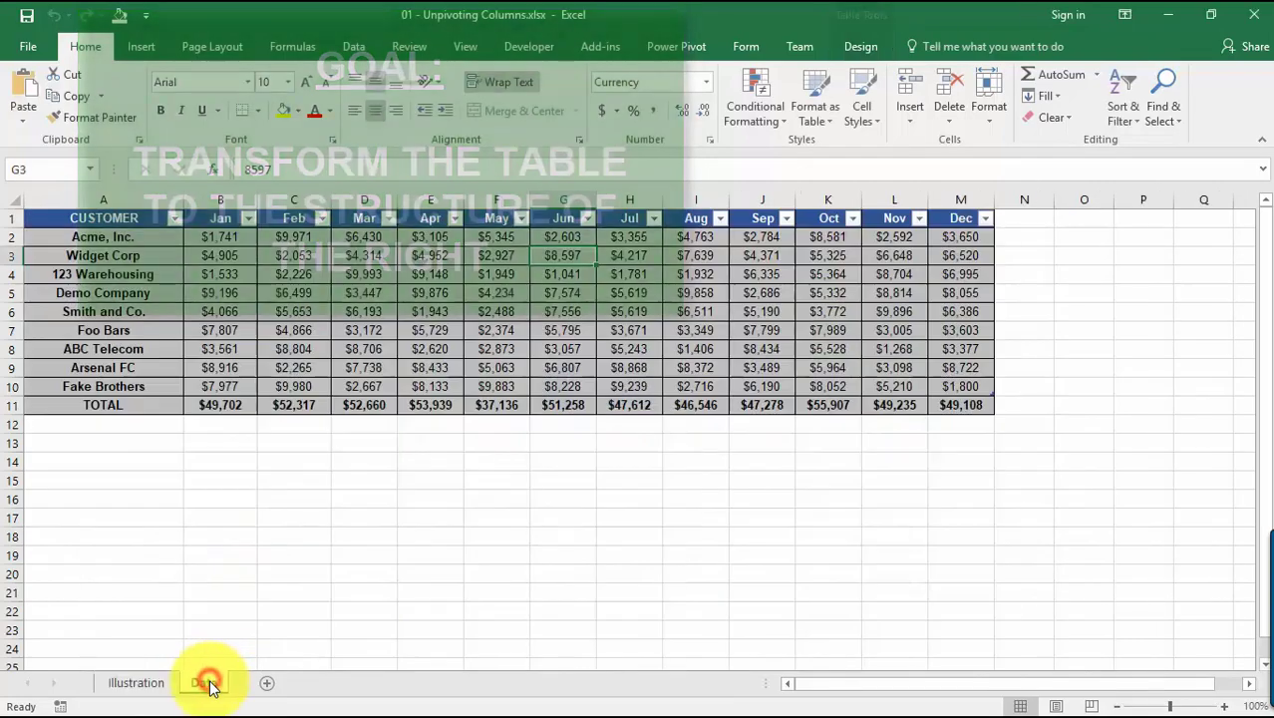
click(341, 295)
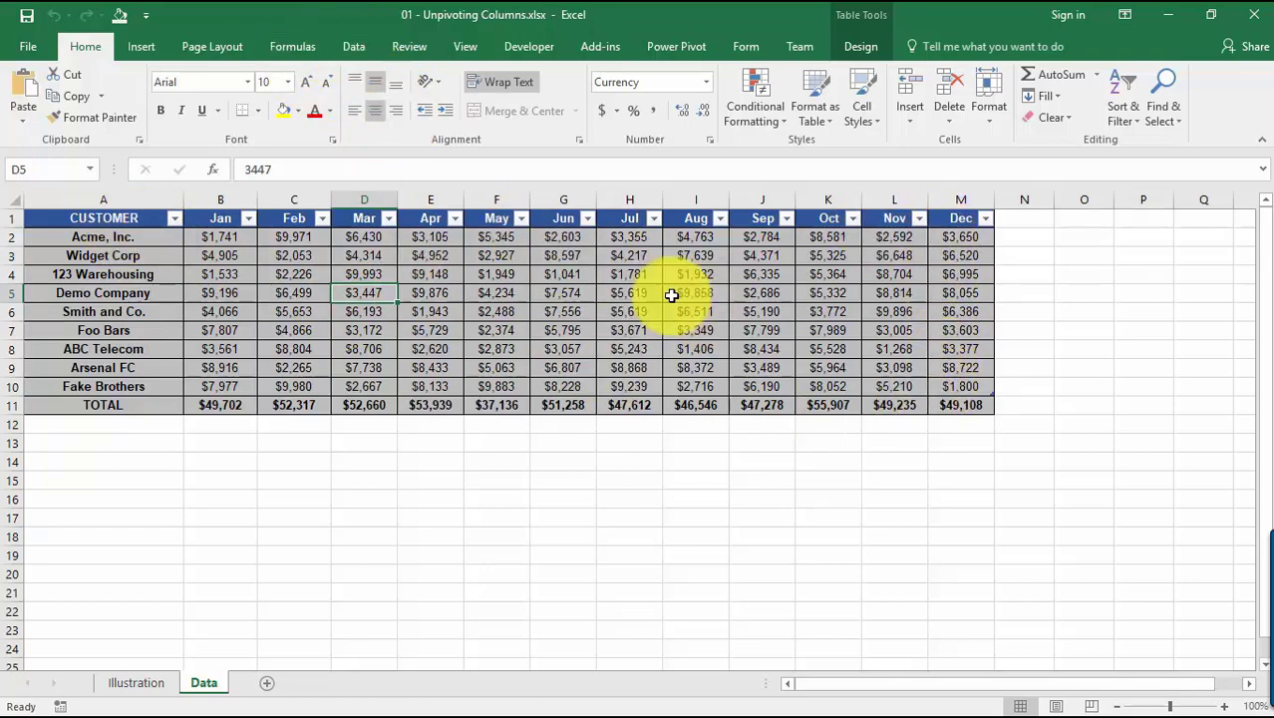
click(358, 47)
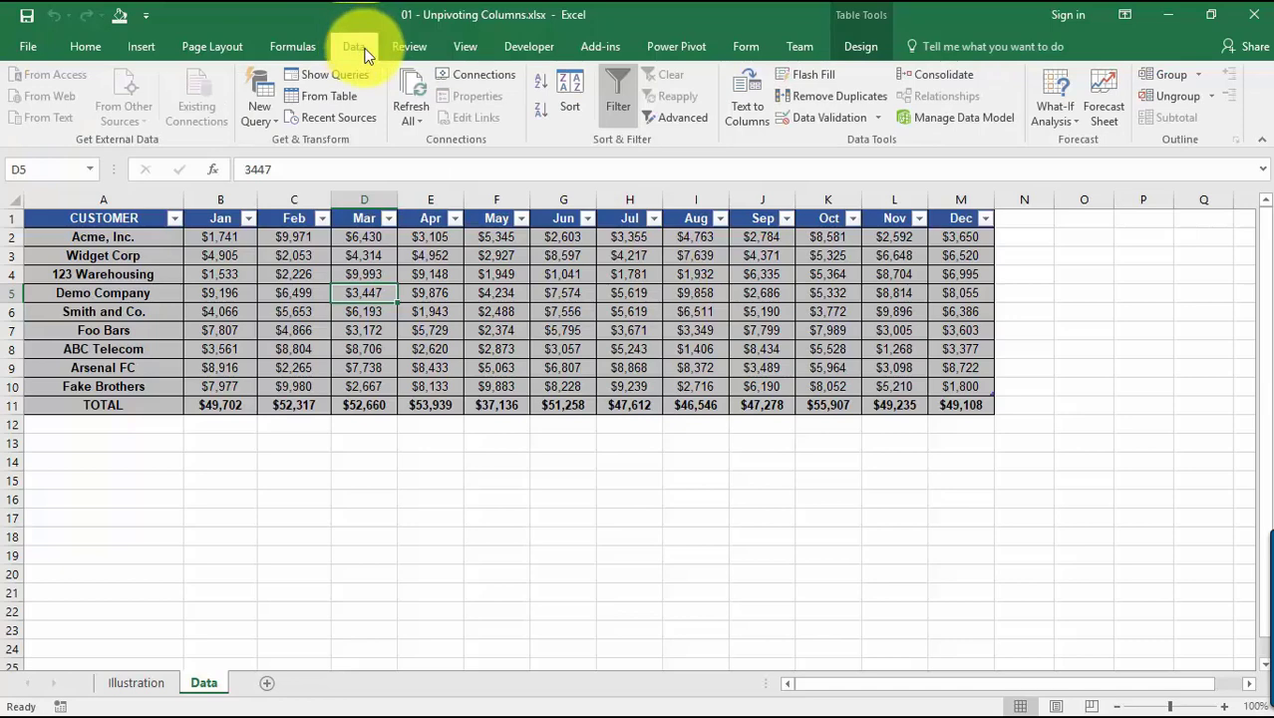
click(352, 96)
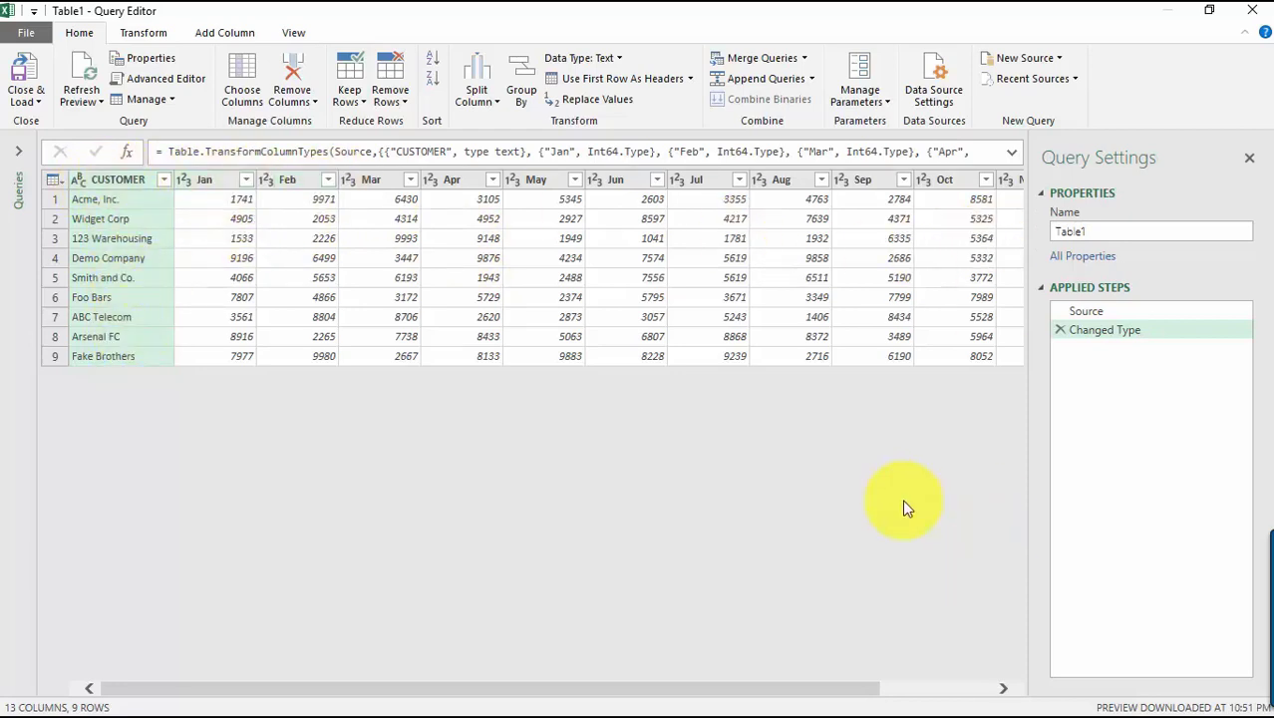
Step: Unpivot all month columns in the query, keeping only the CUSTOMER column fixed
click(911, 682)
drag(910, 682, 780, 681)
click(145, 33)
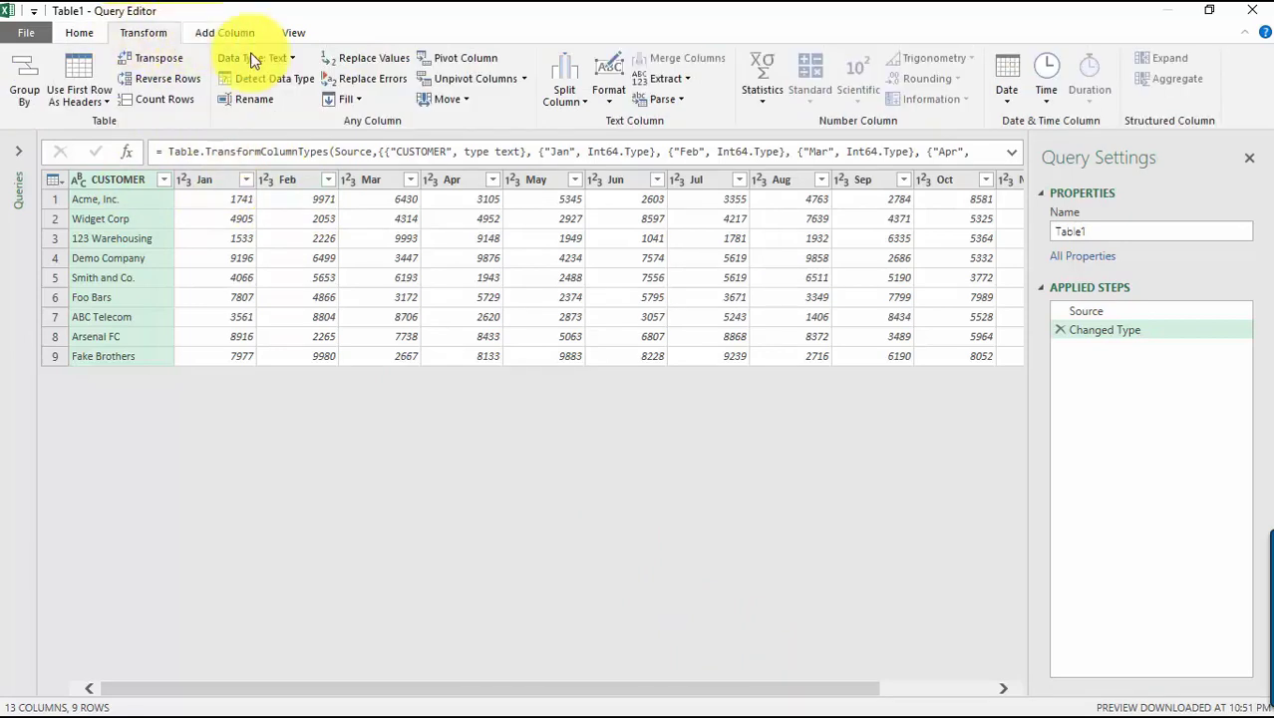
click(524, 79)
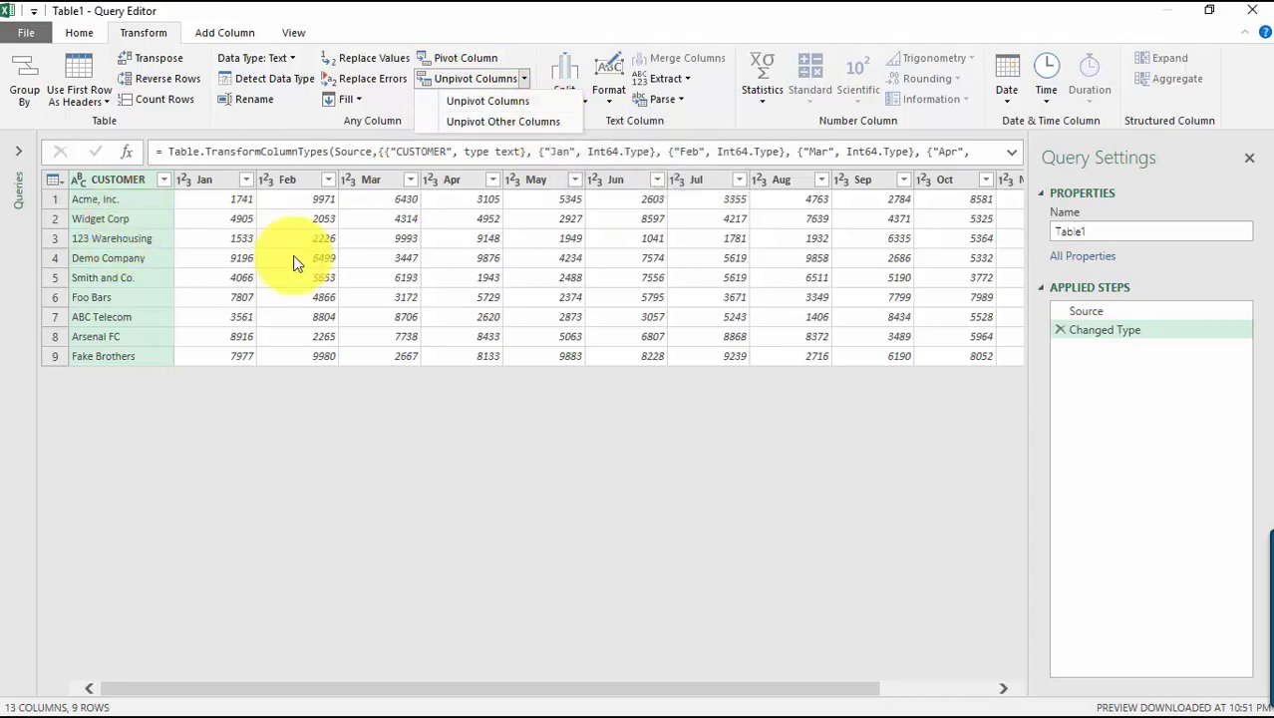
click(130, 180)
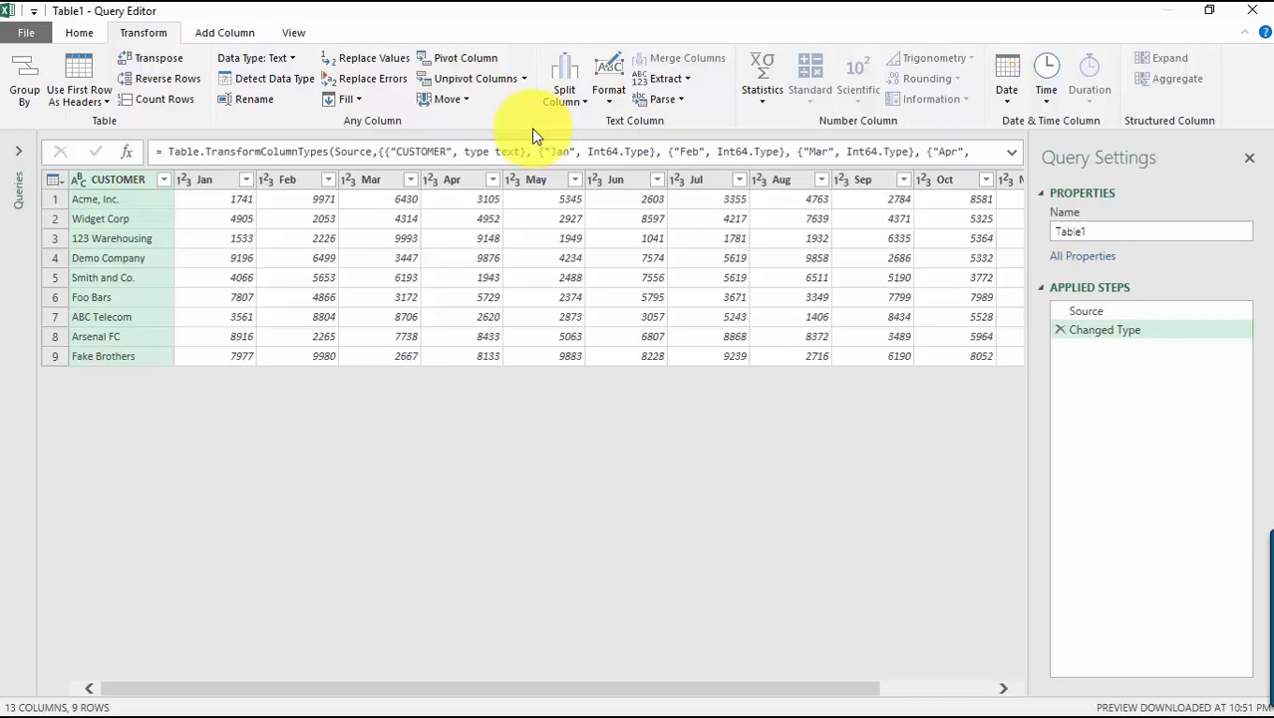
click(523, 79)
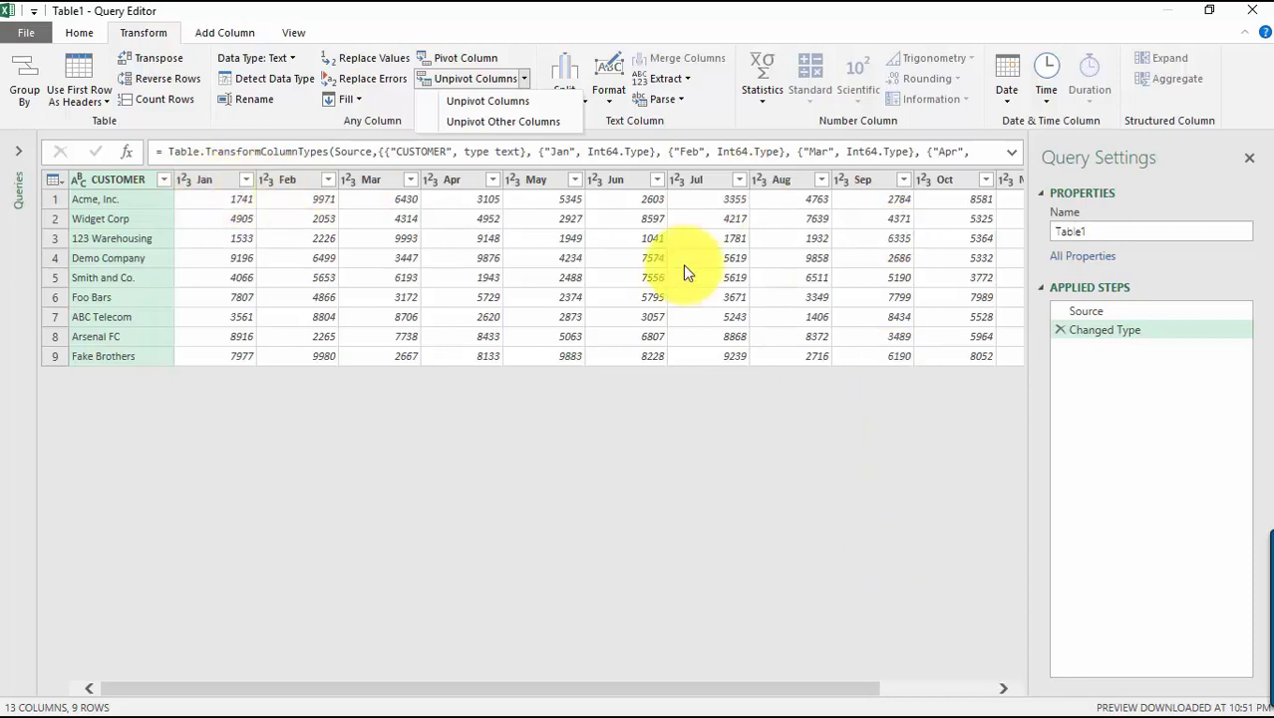
click(507, 119)
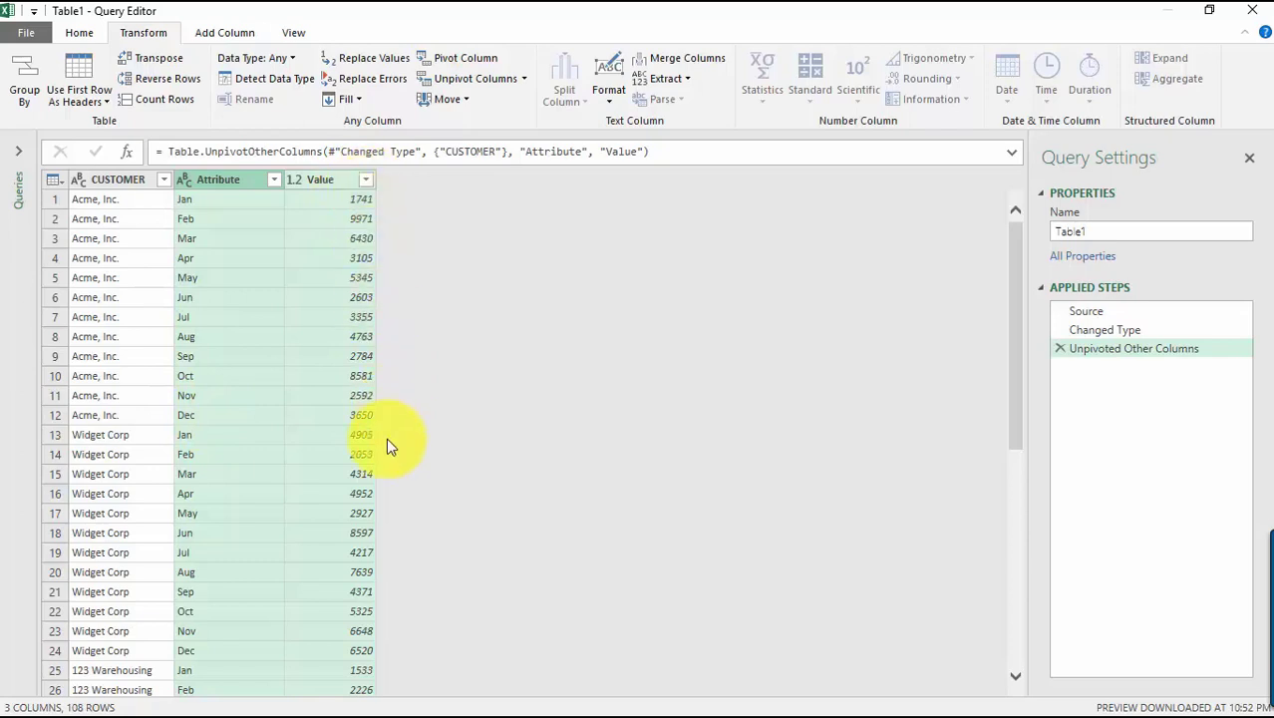
Step: Rename the Attribute column as SALES MONTH and the Value column as AMOUNT
double_click(236, 178)
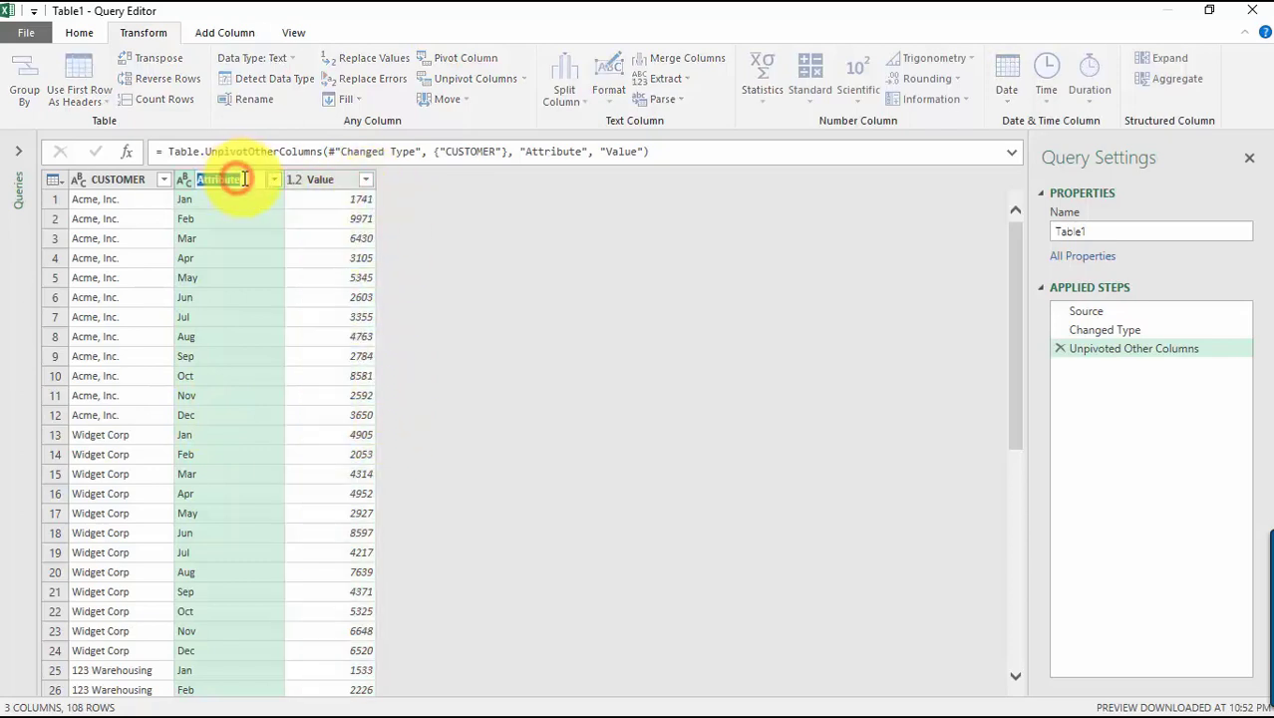
text(SALES MONTH)
click(328, 180)
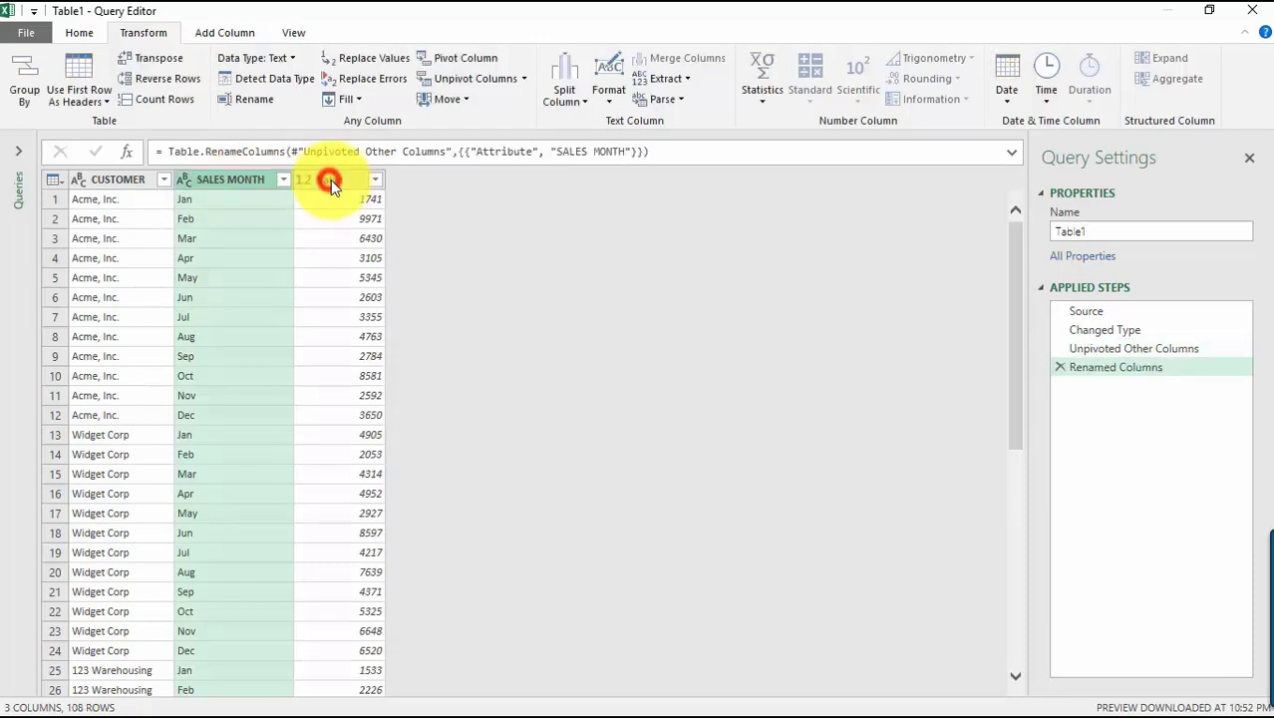
double_click(341, 179)
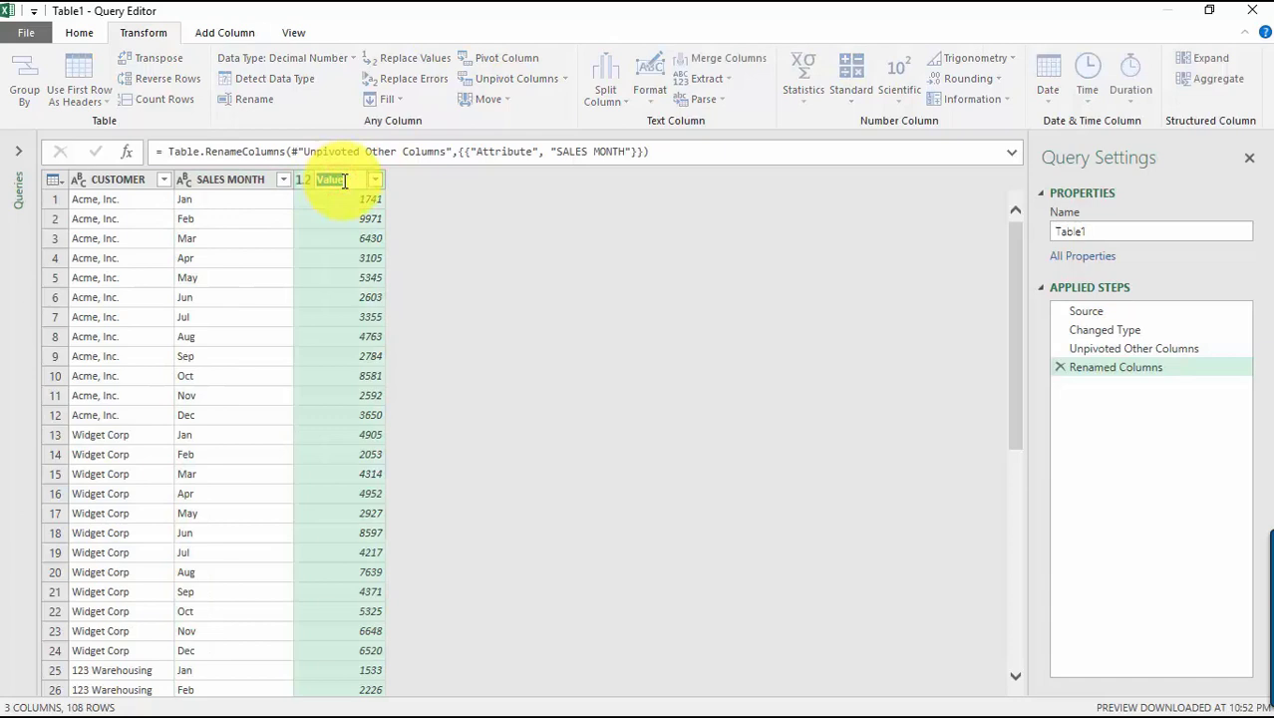
text(AMOUNT)
key(Return)
click(511, 284)
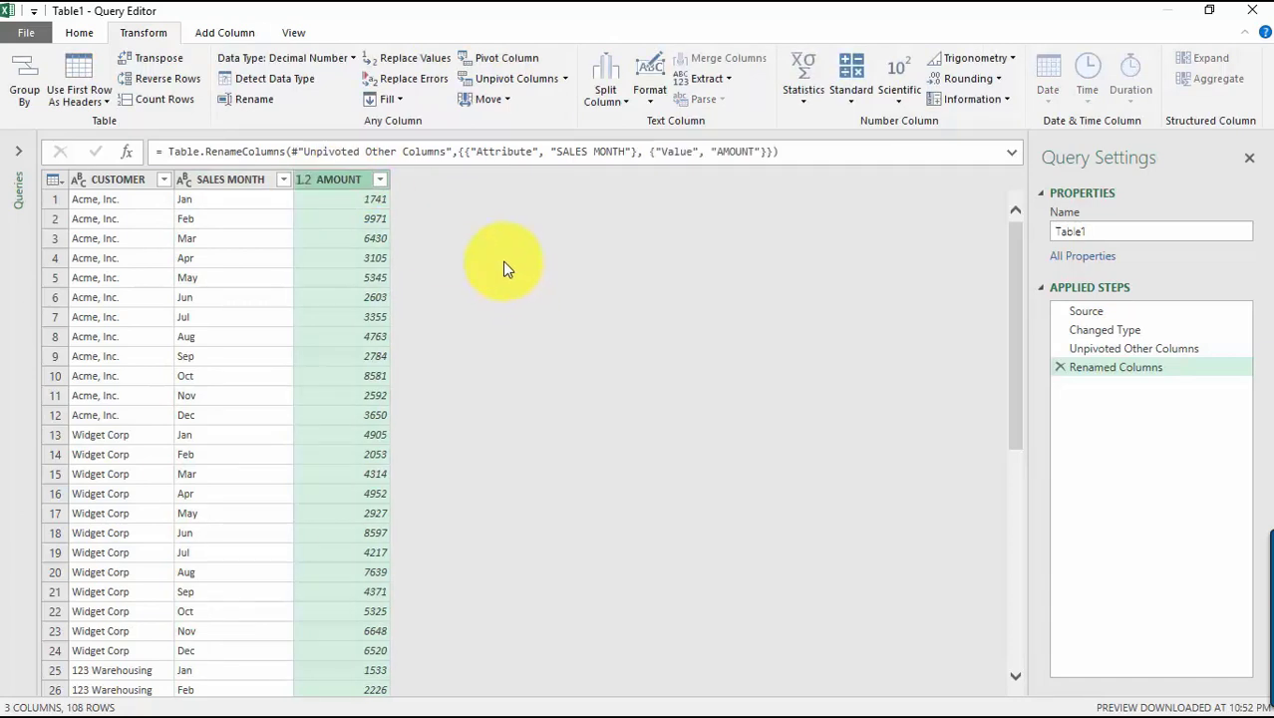
Step: Set the data type of the AMOUNT column to Currency
click(81, 183)
click(81, 181)
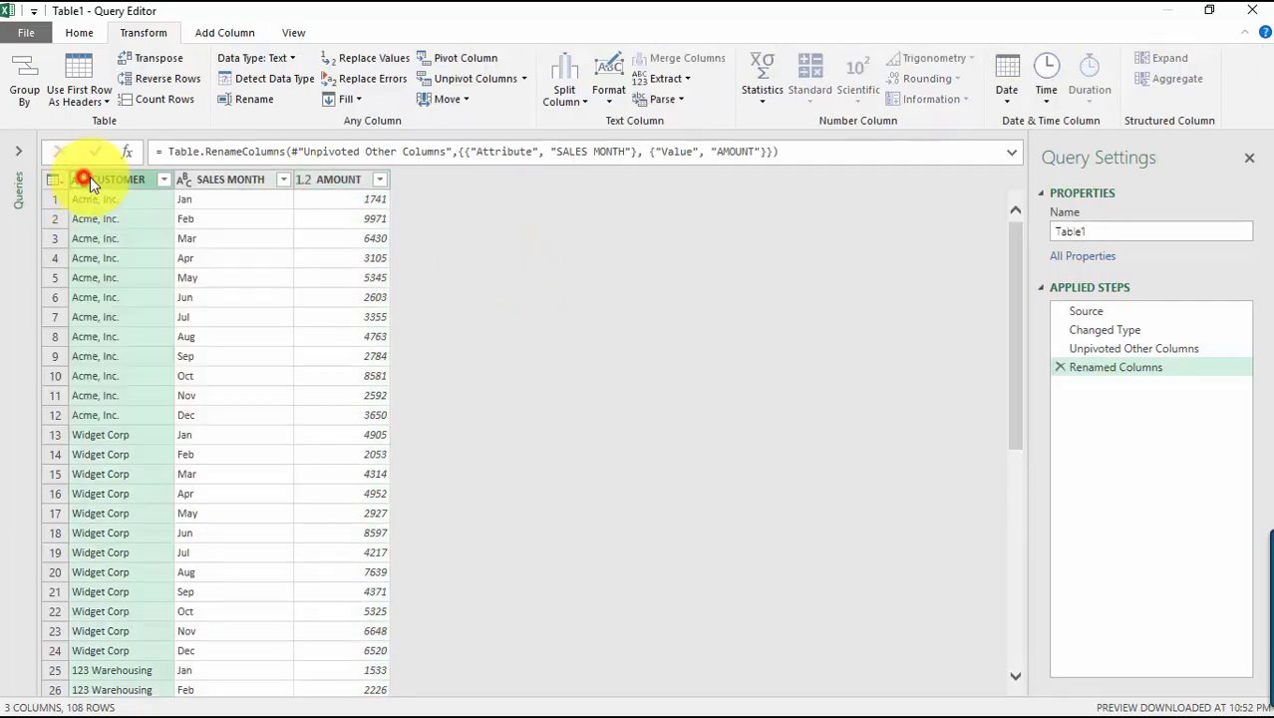
click(83, 178)
click(184, 178)
click(179, 178)
click(305, 180)
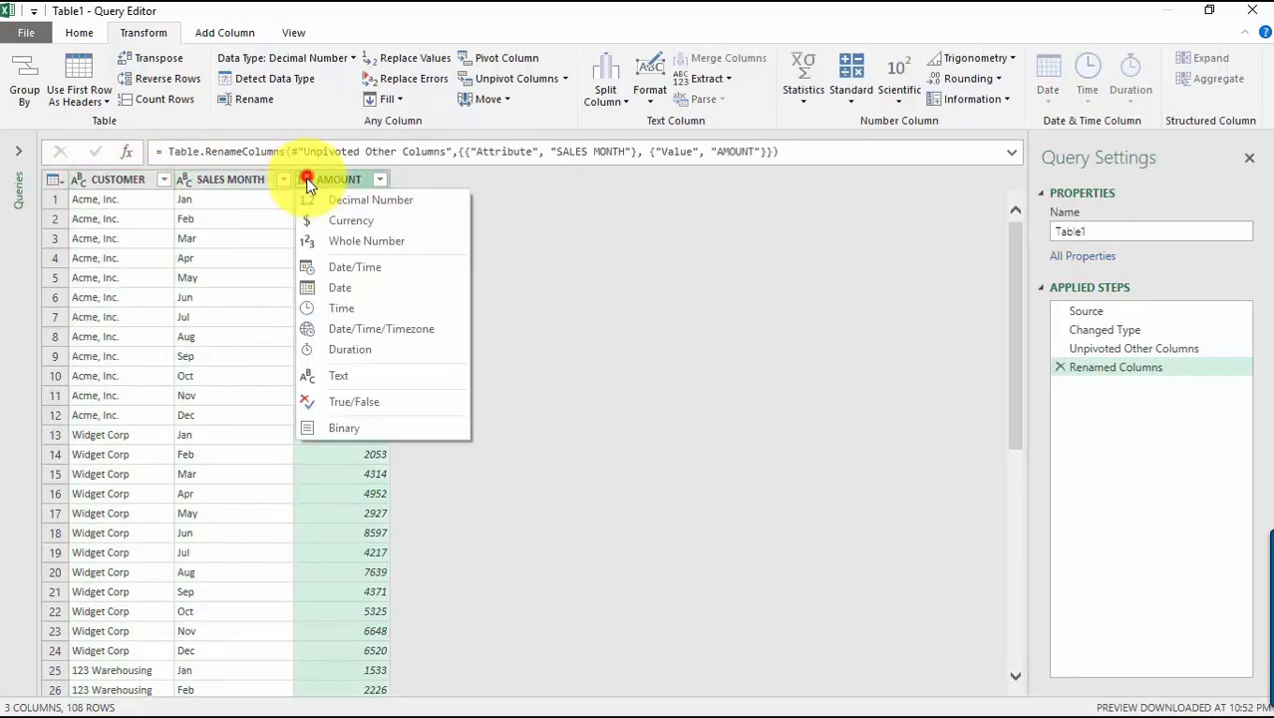
click(365, 222)
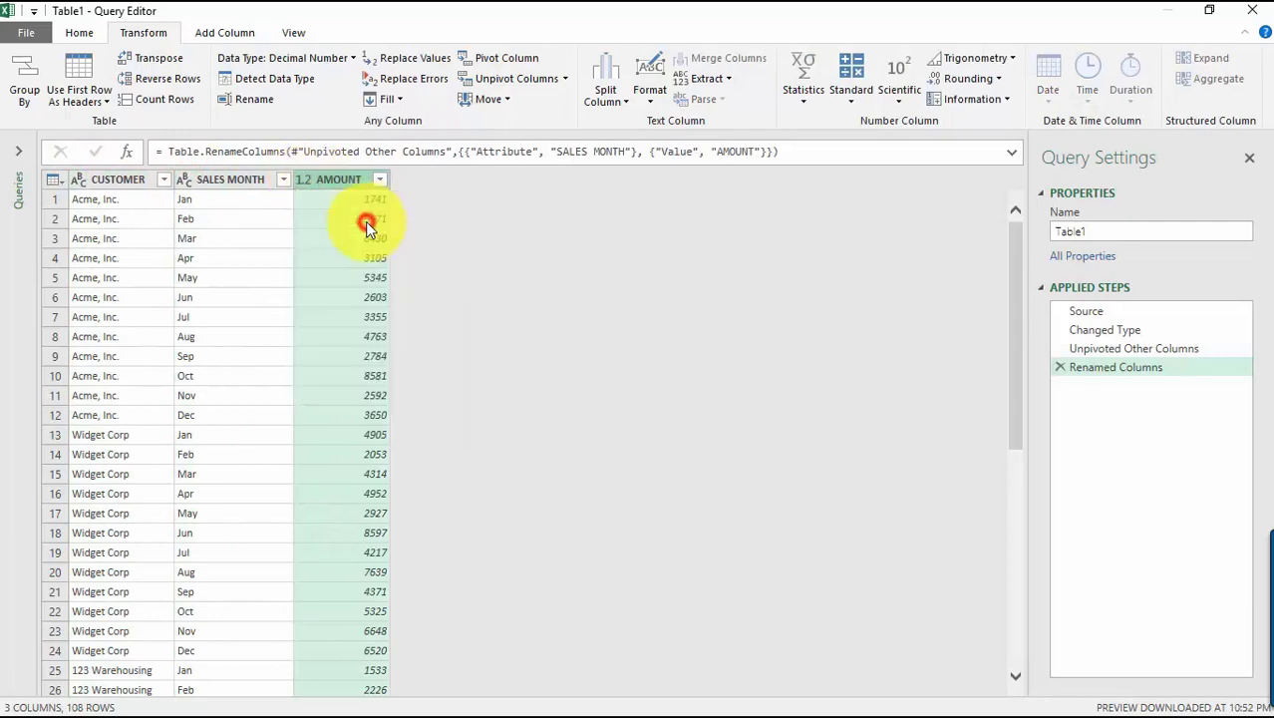
Step: Check the unpivoted rows down to the last record and load the query result into a new worksheet
scroll(855, 444, down, 7)
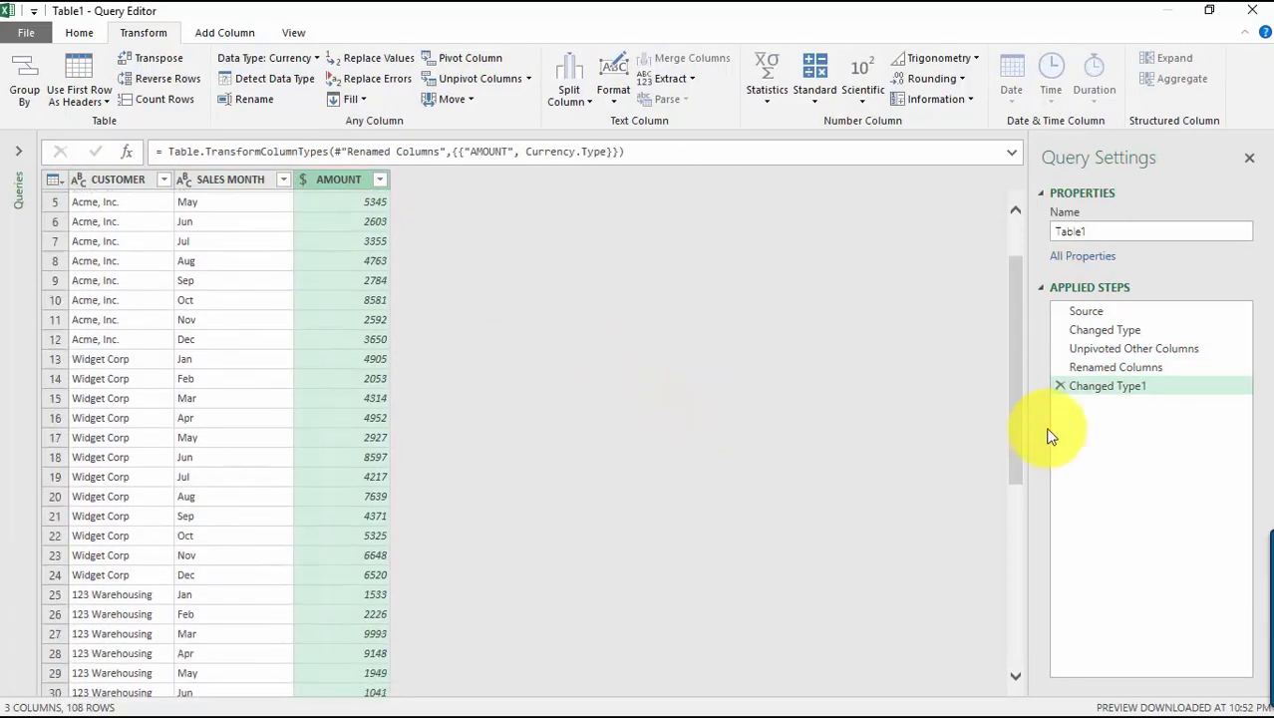
scroll(855, 444, down, 13)
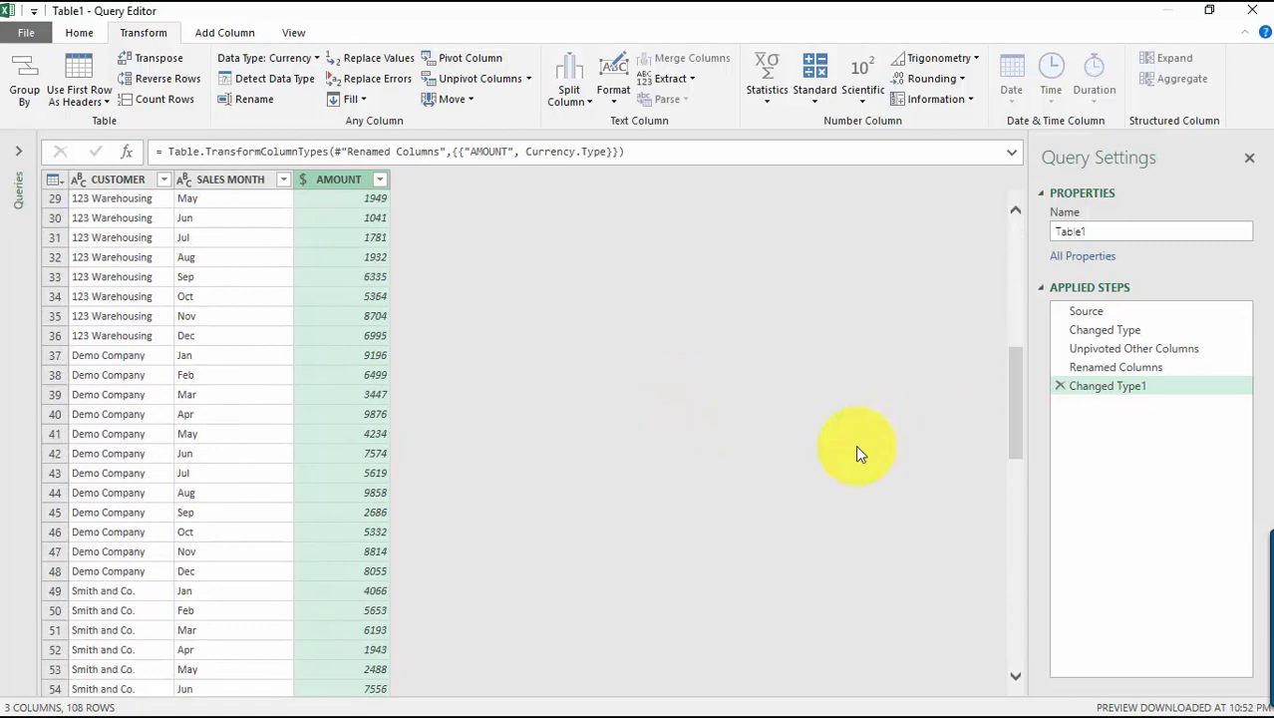
scroll(856, 445, down, 8)
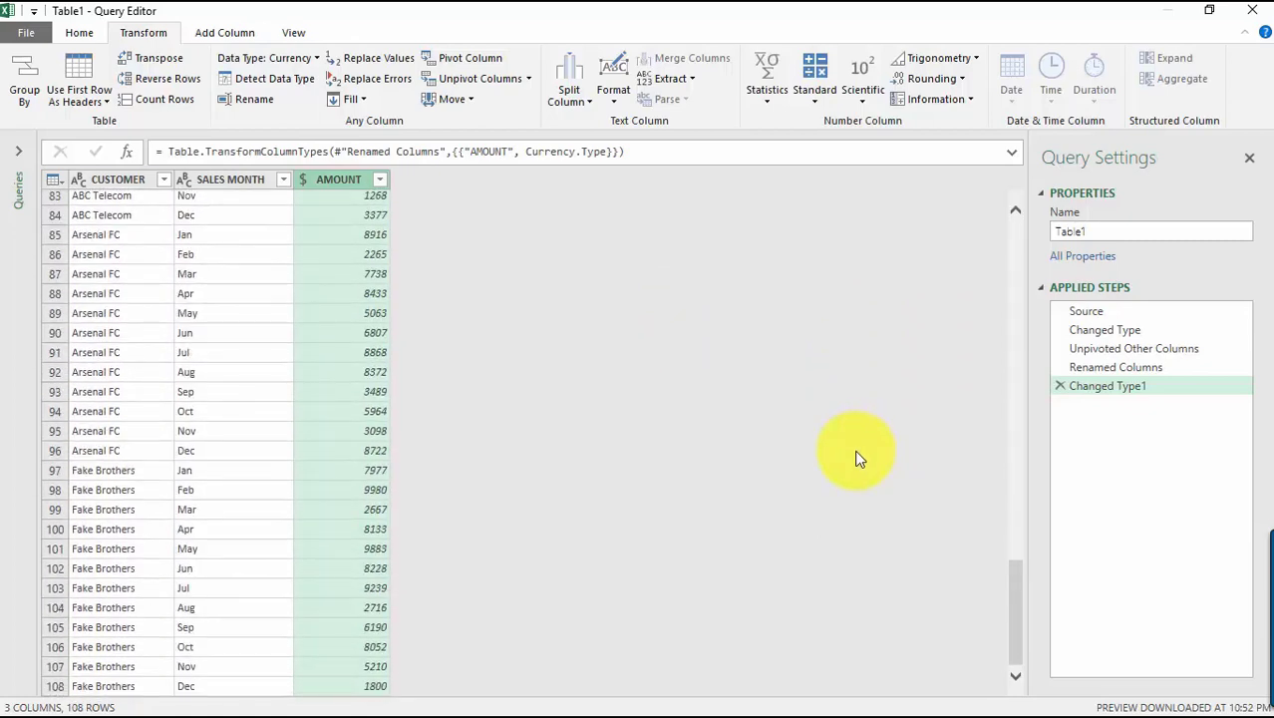
drag(1015, 609, 1017, 254)
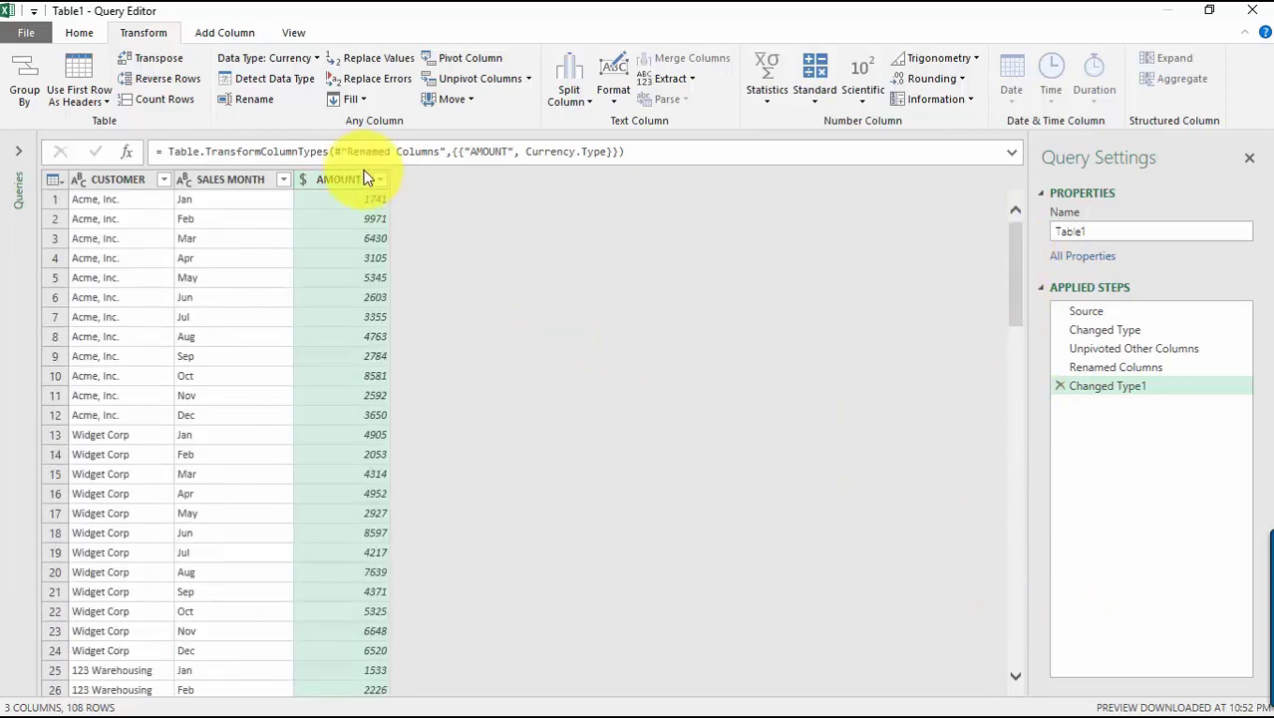
click(80, 33)
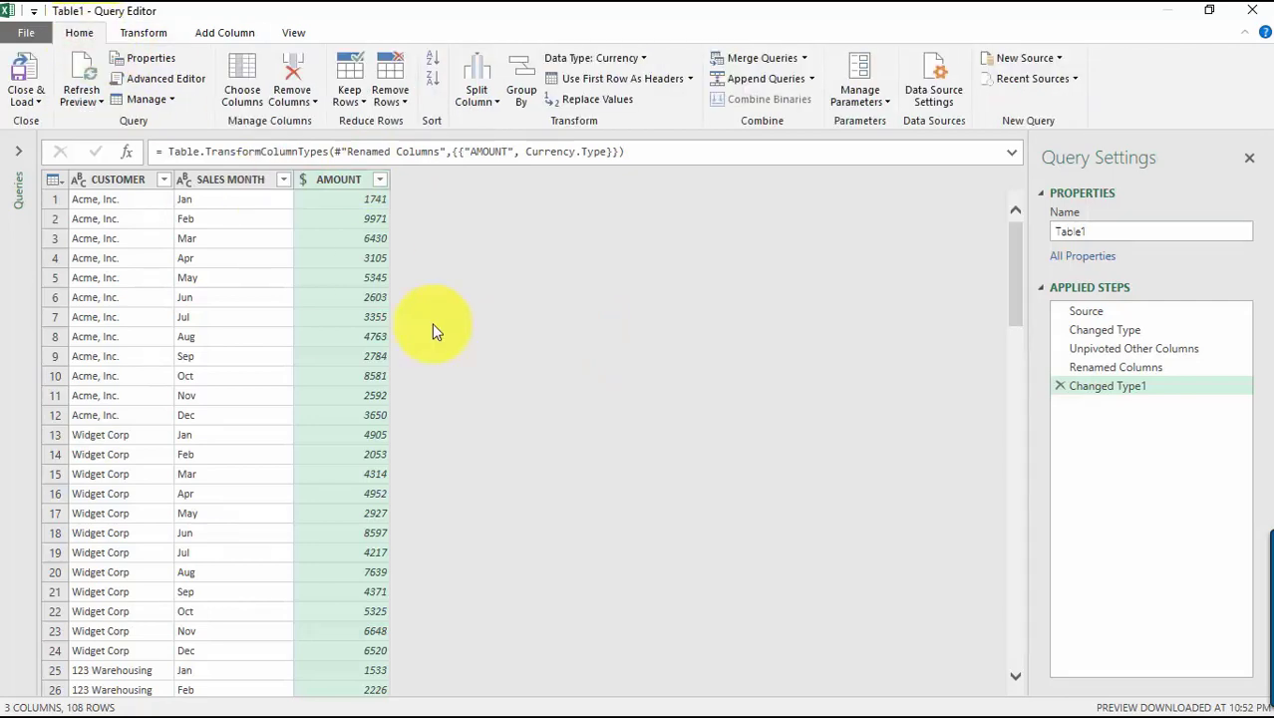
click(27, 75)
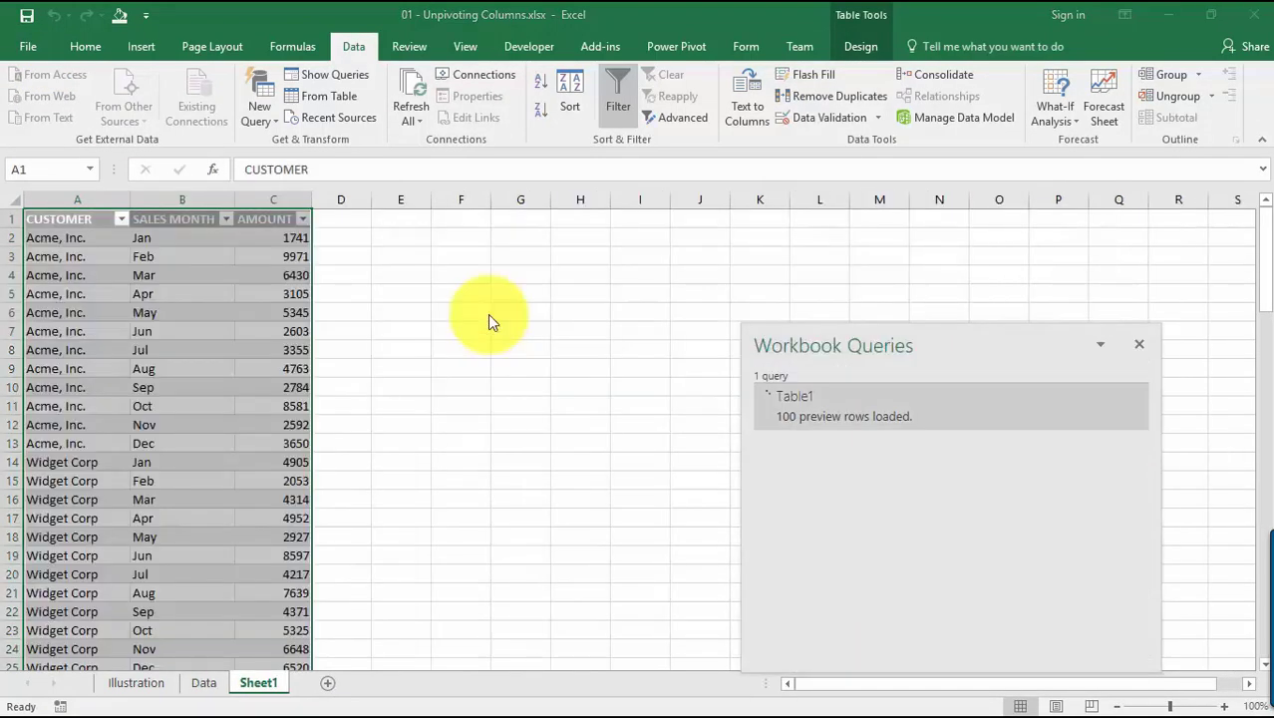
Step: Create a PivotTable from the unpivoted table Table1_2, placed on the existing Sheet1 at cell F1
click(263, 302)
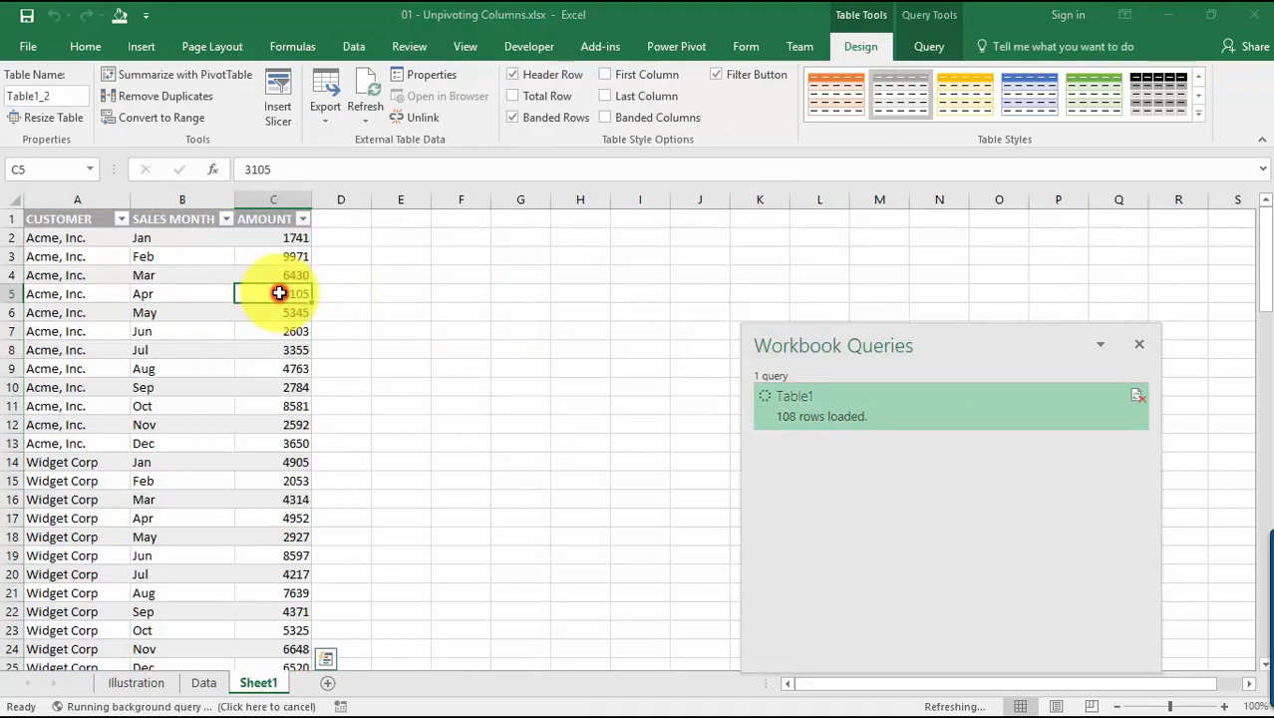
click(193, 268)
click(137, 48)
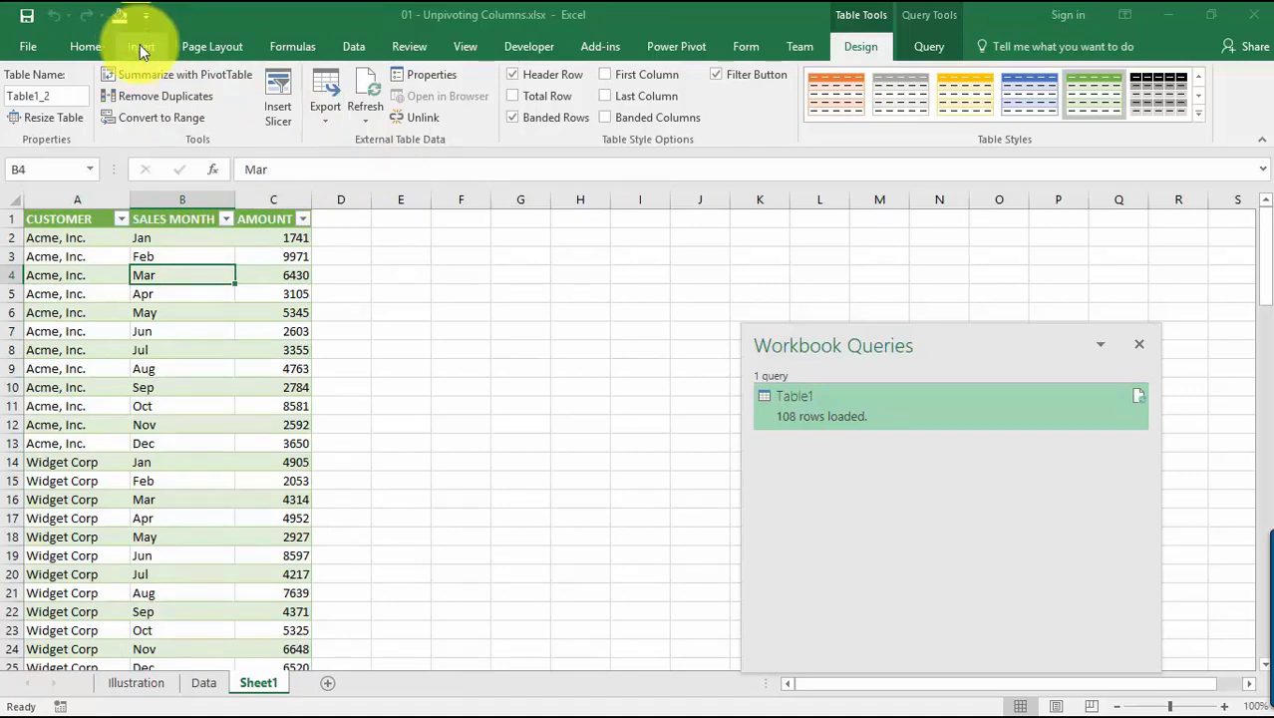
click(140, 46)
click(44, 100)
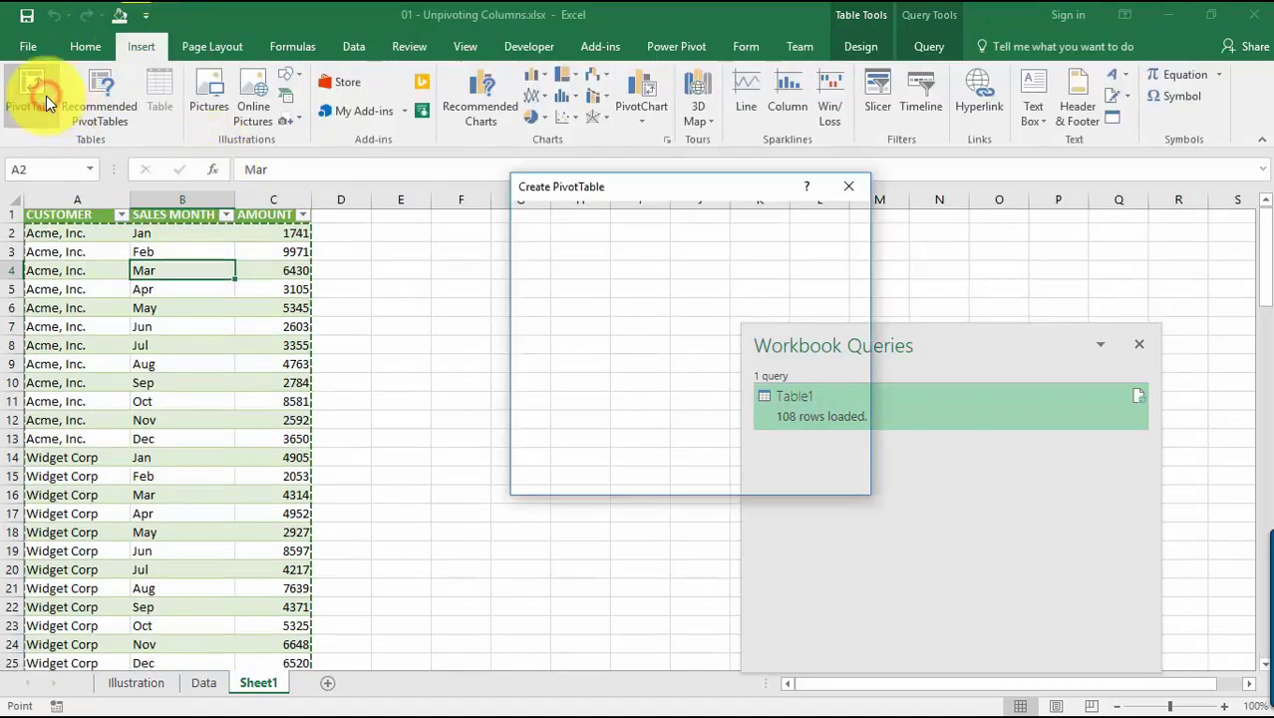
click(584, 388)
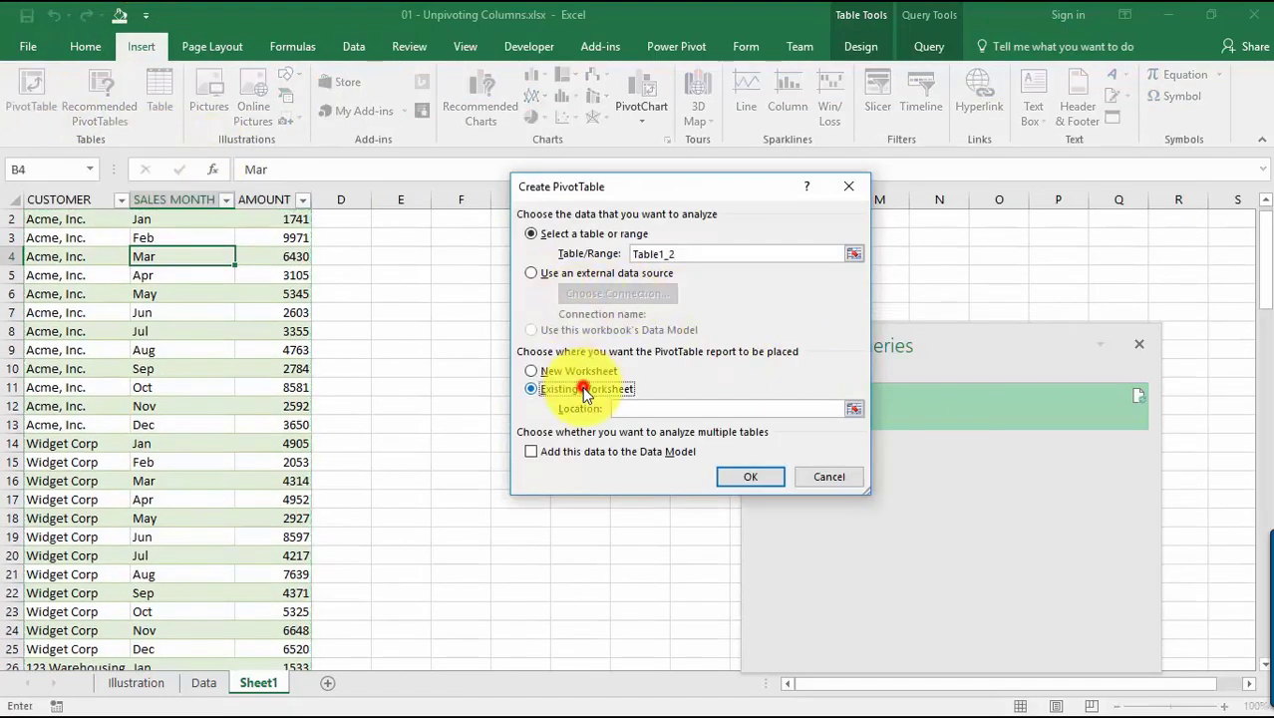
click(423, 293)
scroll(411, 241, up, 1)
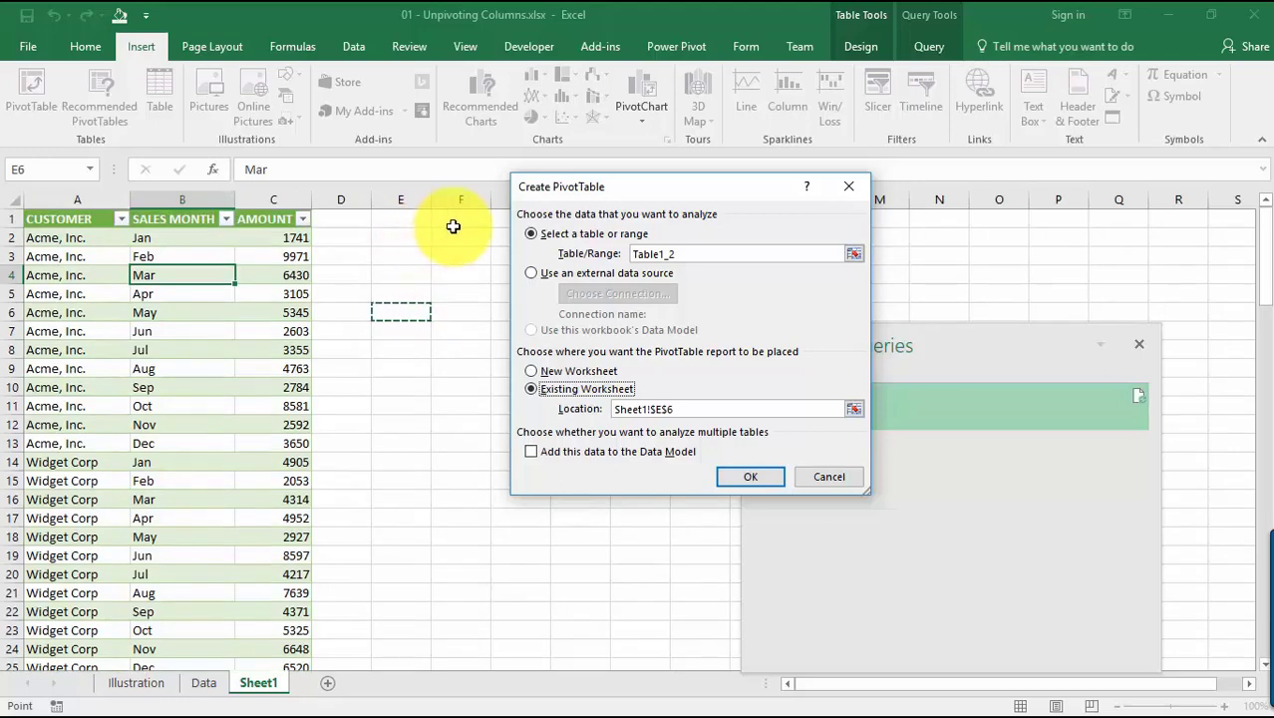
click(751, 477)
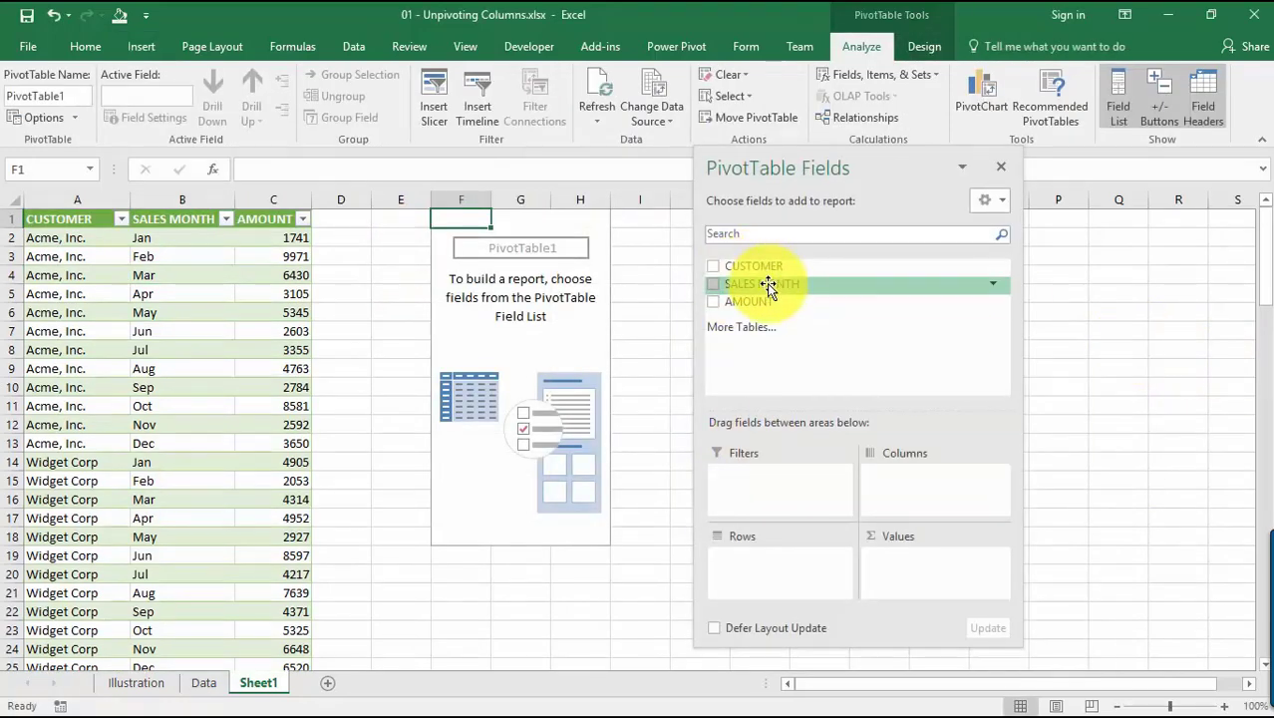
Step: Lay out the PivotTable with CUSTOMER as rows, SALES MONTH as columns and AMOUNT as values, and compare it with the Data sheet
drag(765, 272, 775, 557)
drag(783, 283, 926, 489)
drag(745, 301, 929, 583)
drag(868, 200, 882, 543)
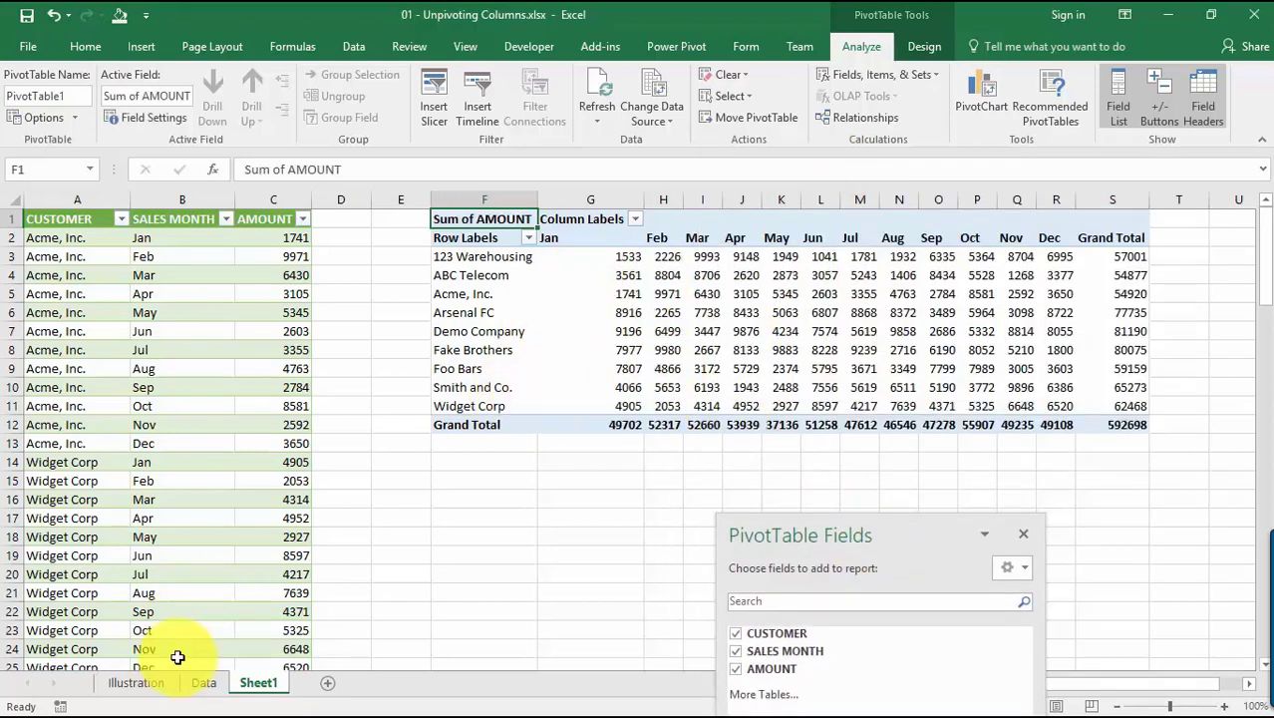
click(204, 683)
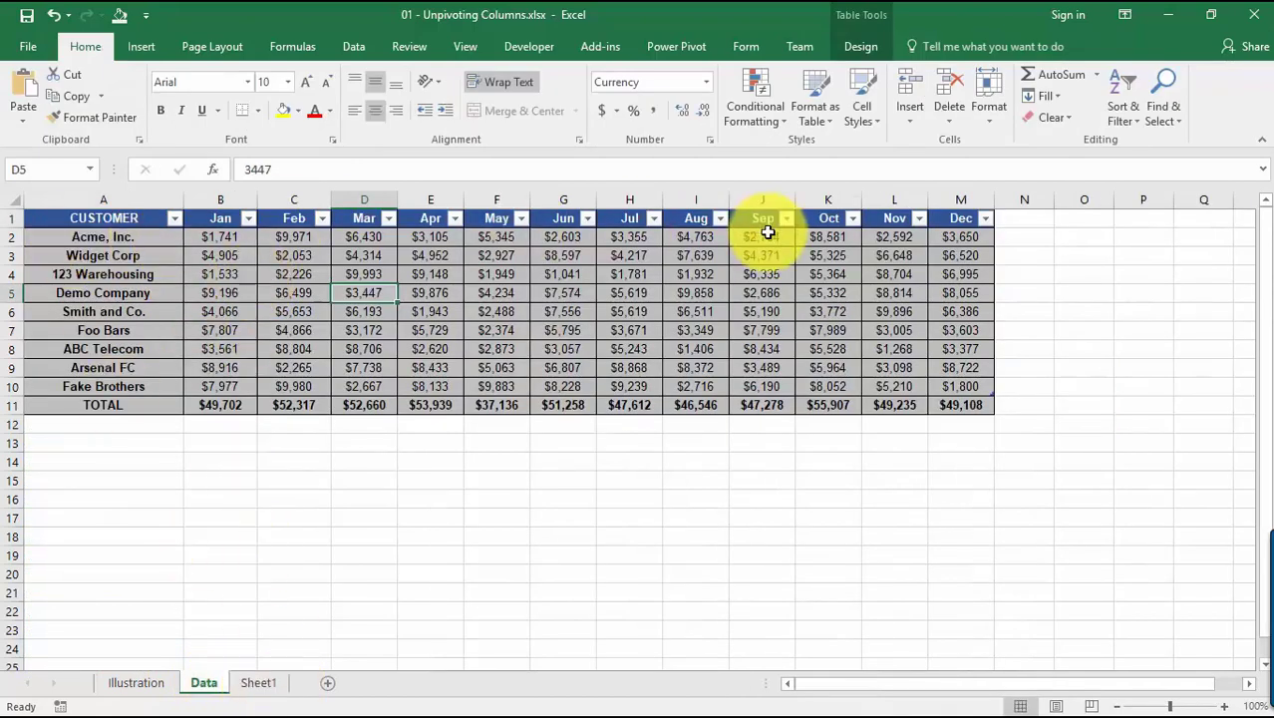
click(261, 683)
click(493, 249)
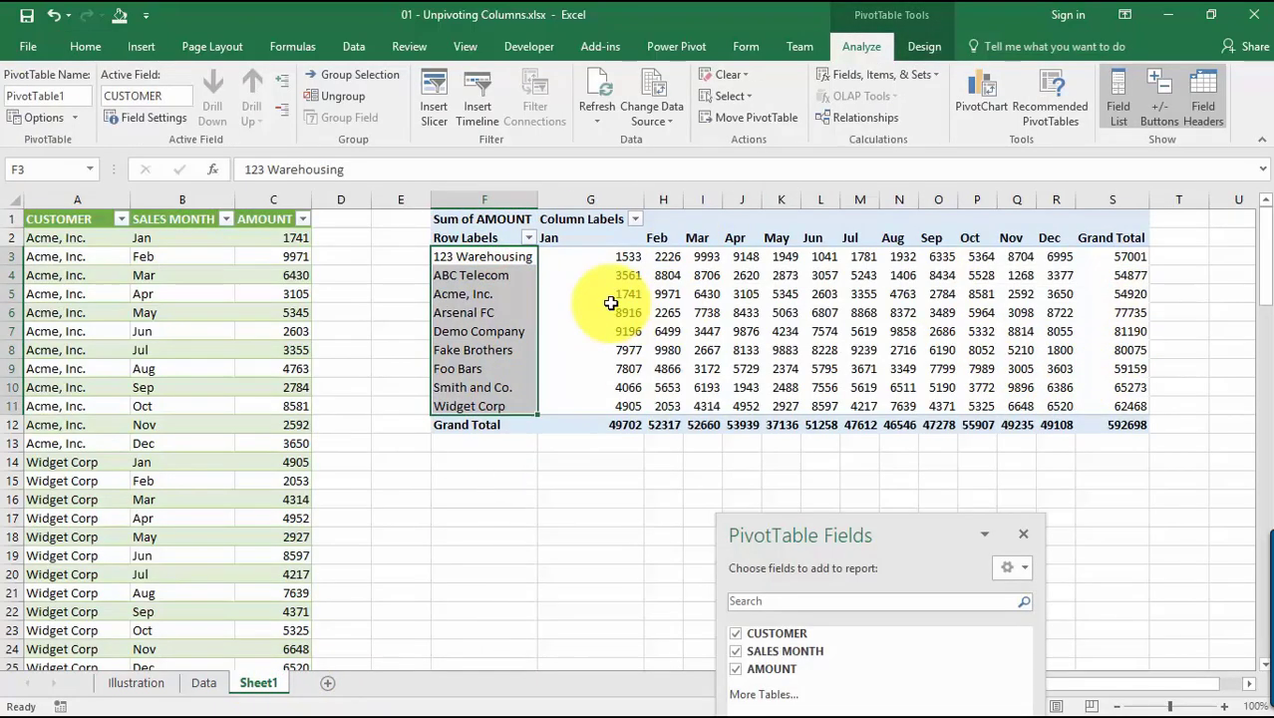
drag(891, 528, 940, 461)
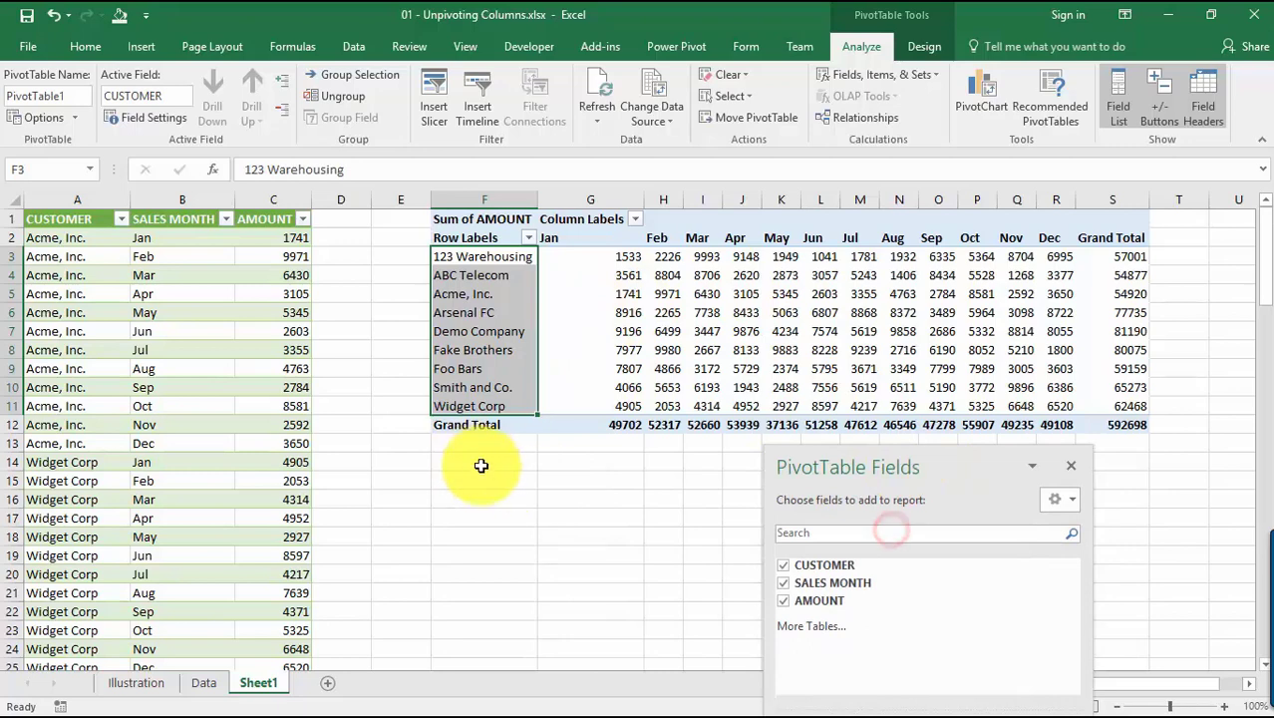
Step: Create a second PivotTable from Table1_2 below the first one, at cell F15 of Sheet1
click(181, 347)
click(137, 45)
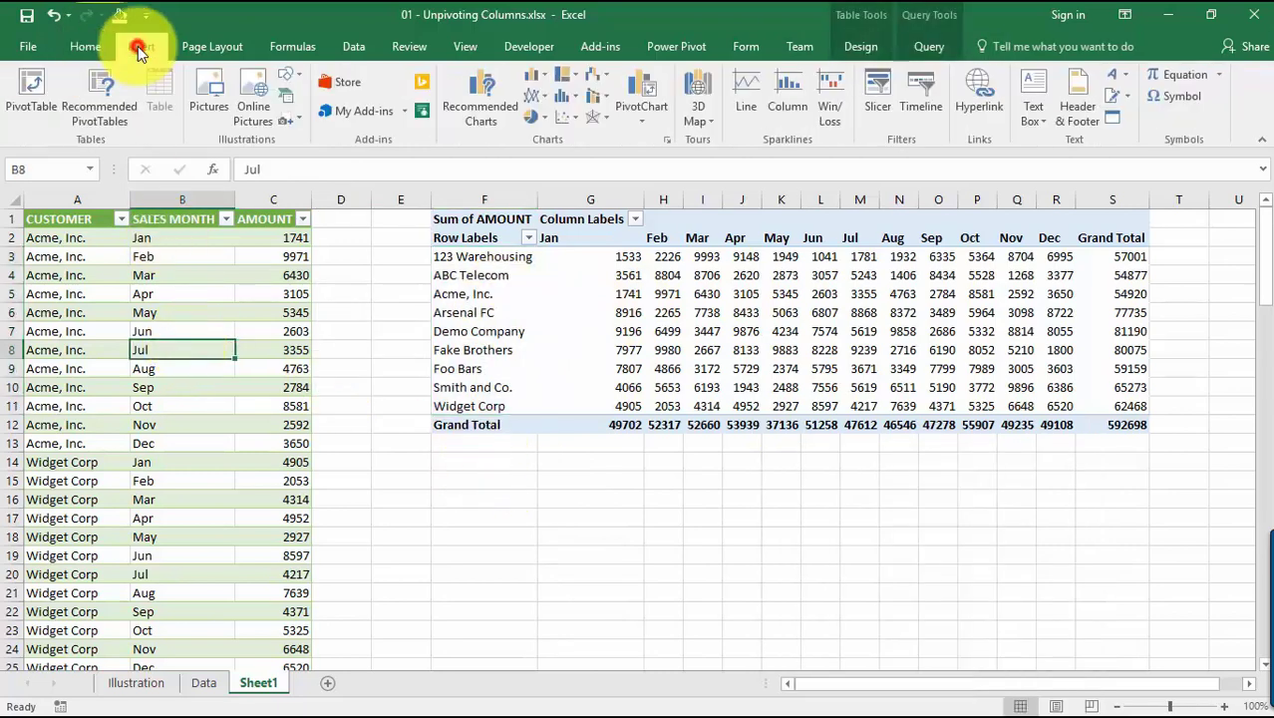
click(31, 98)
click(588, 389)
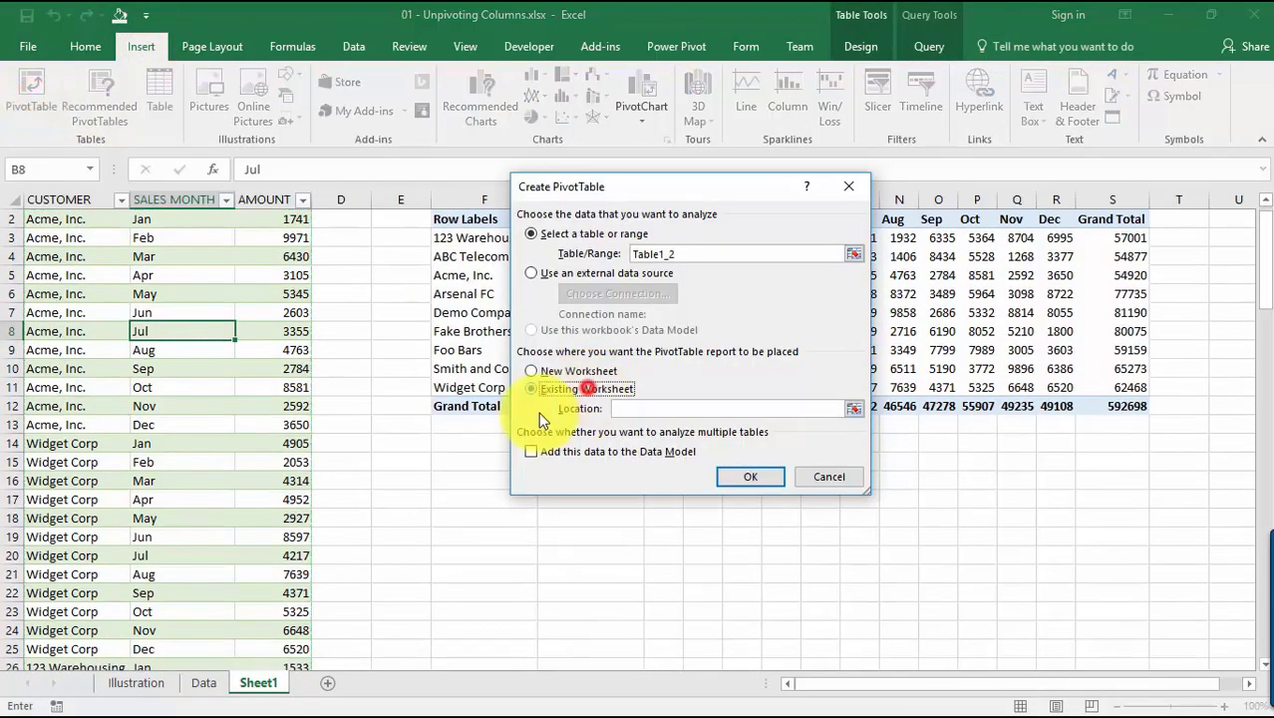
click(464, 458)
click(751, 478)
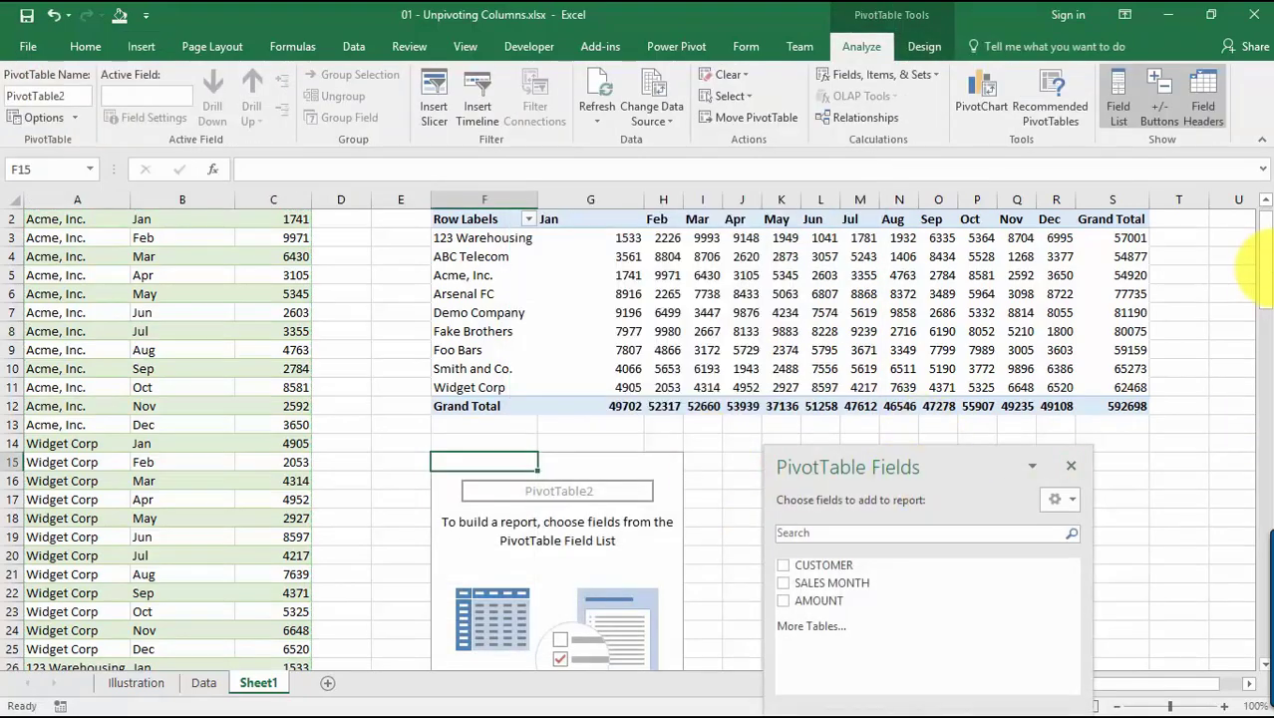
Step: Lay out the second PivotTable with CUSTOMER and SALES MONTH nested as rows and AMOUNT as summed values
drag(1264, 251, 1267, 287)
drag(902, 484, 1161, 267)
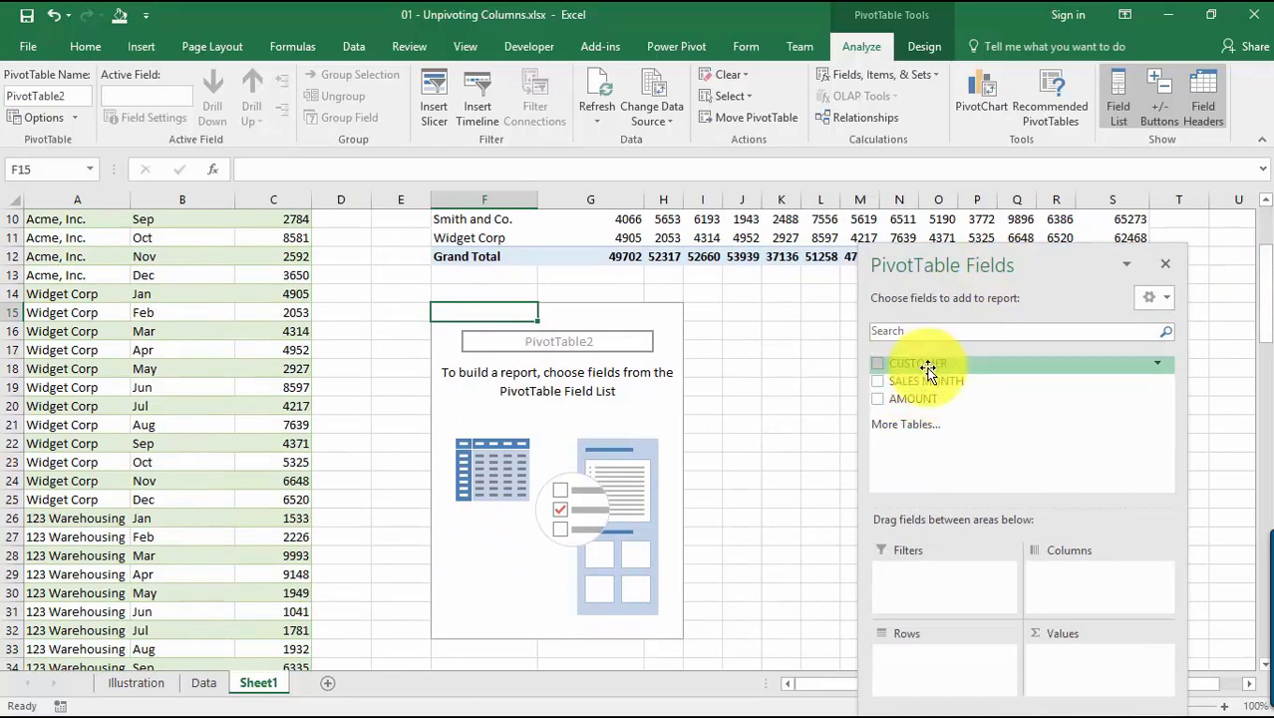
drag(927, 369, 938, 660)
drag(927, 401, 1072, 653)
drag(938, 379, 946, 678)
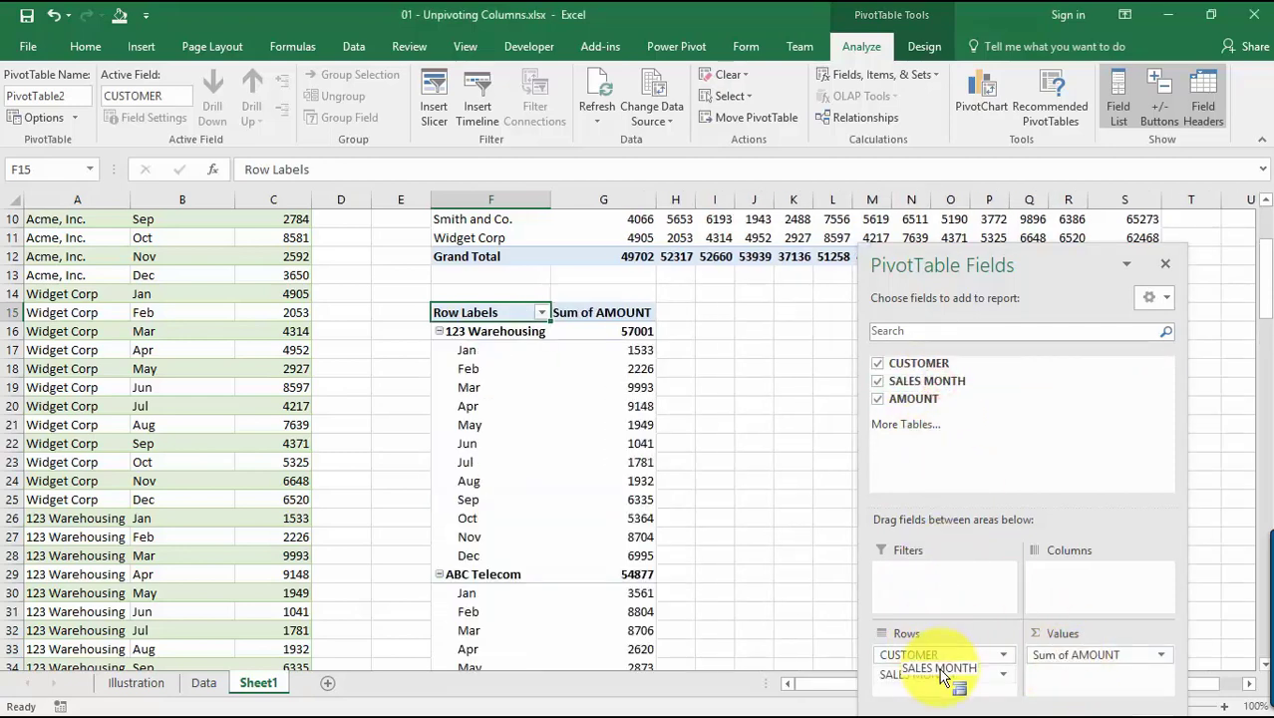
Step: Remove CUSTOMER from the second PivotTable's rows to sum AMOUNT by month only, and compare the monthly totals with the Data sheet
click(1002, 655)
click(956, 608)
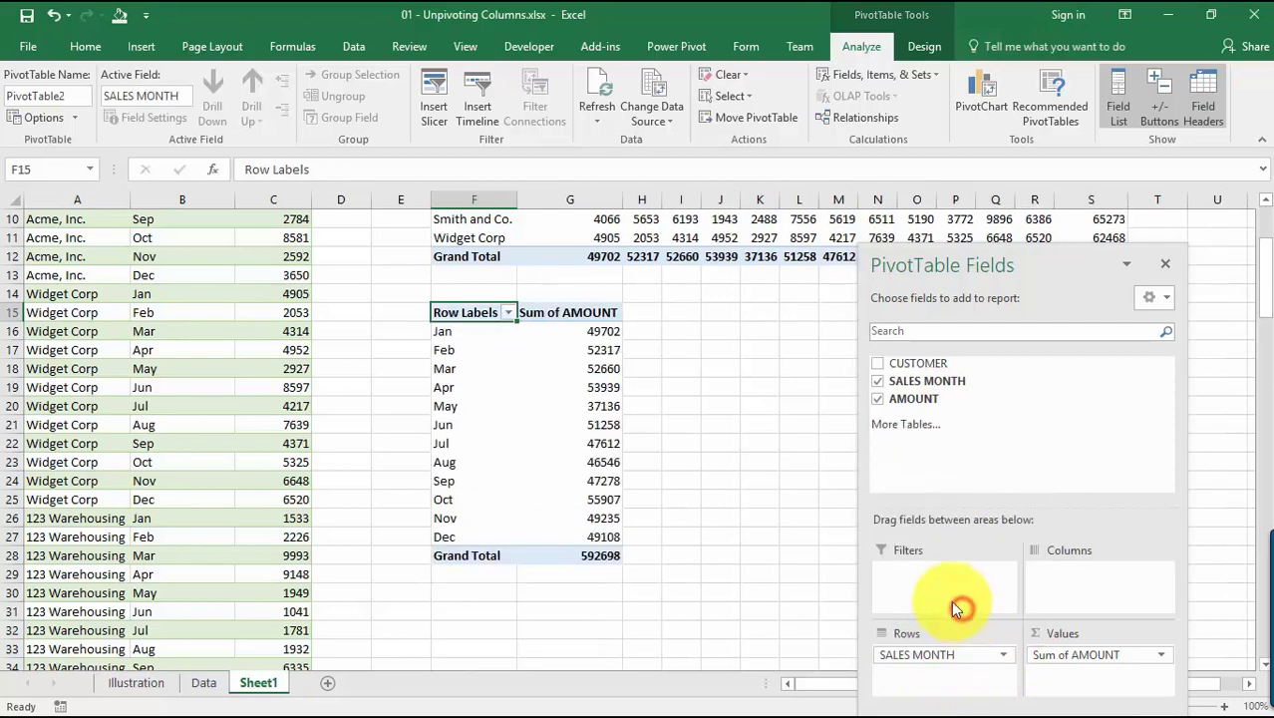
click(460, 336)
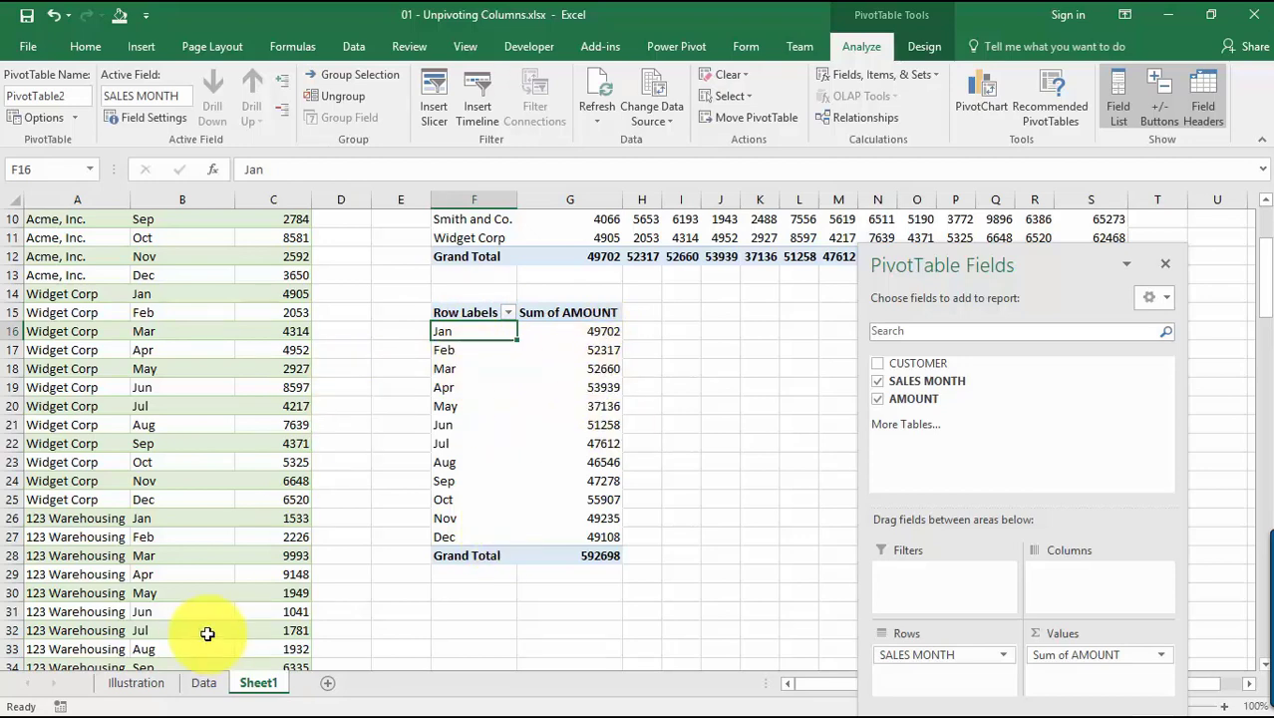
click(204, 683)
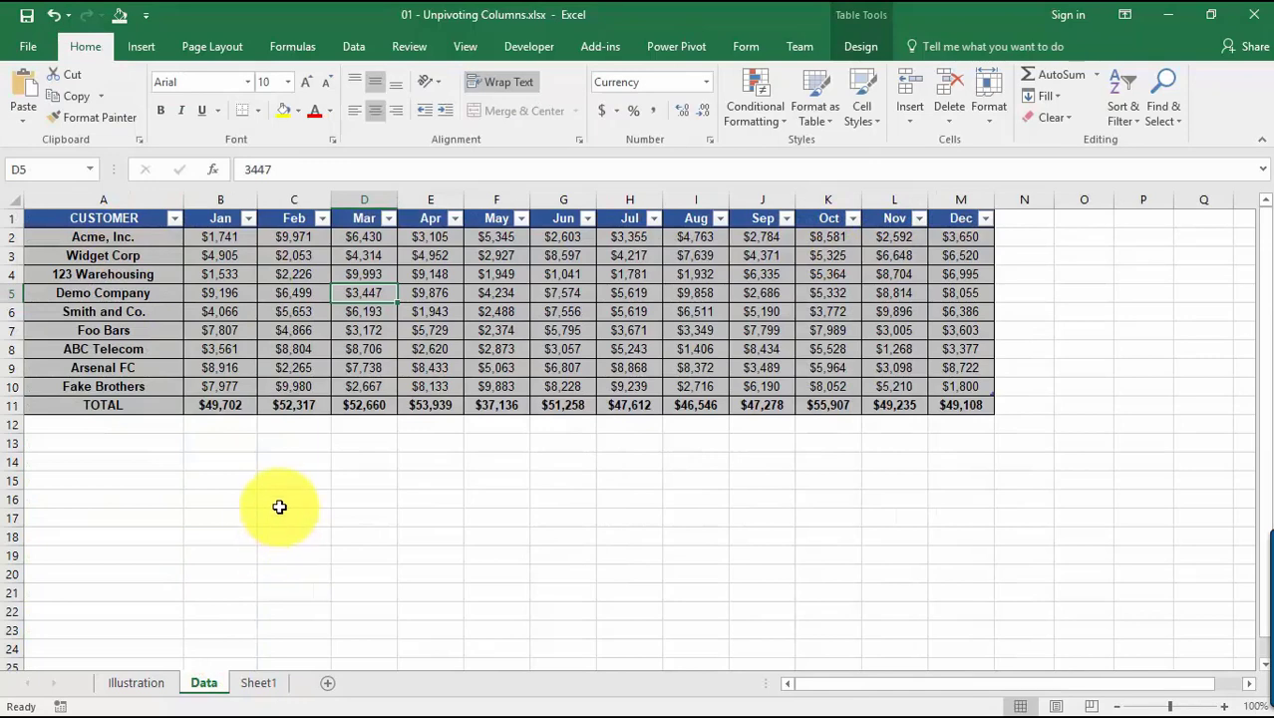
Step: Return to Sheet1 and add CUSTOMER back to the second PivotTable's rows, above SALES MONTH
click(258, 683)
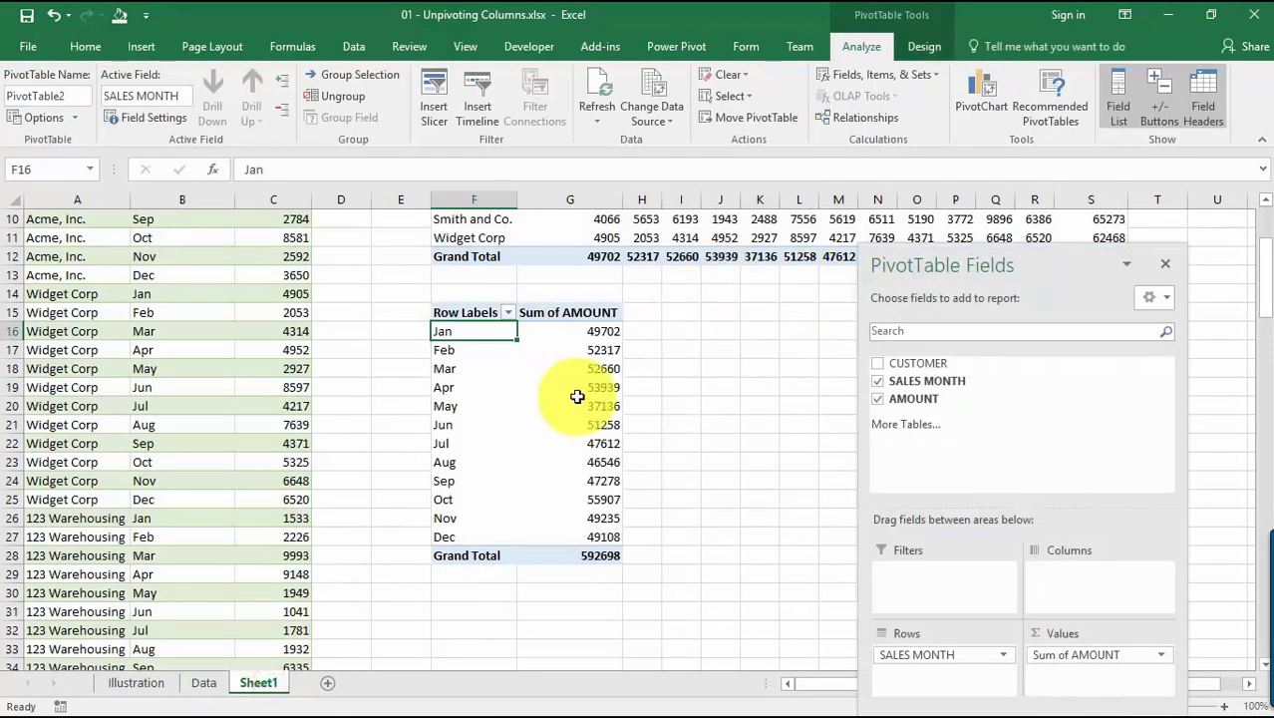
drag(915, 363, 925, 645)
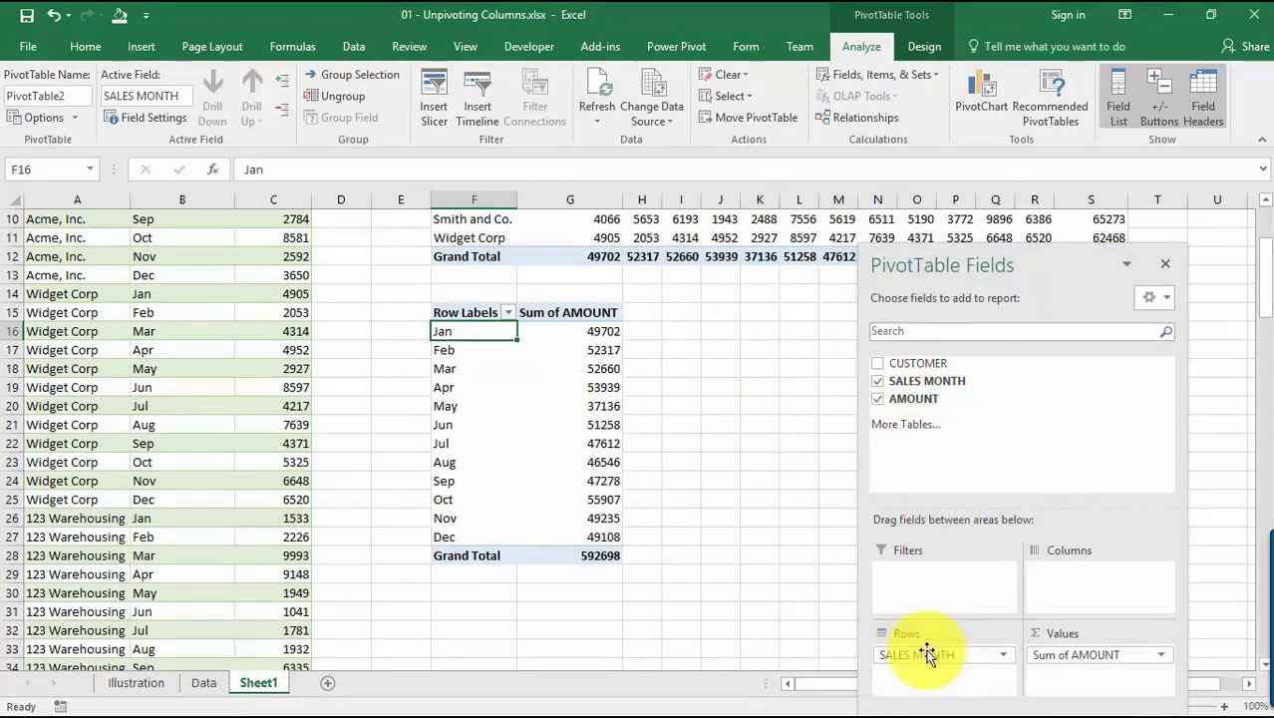
drag(953, 363, 953, 656)
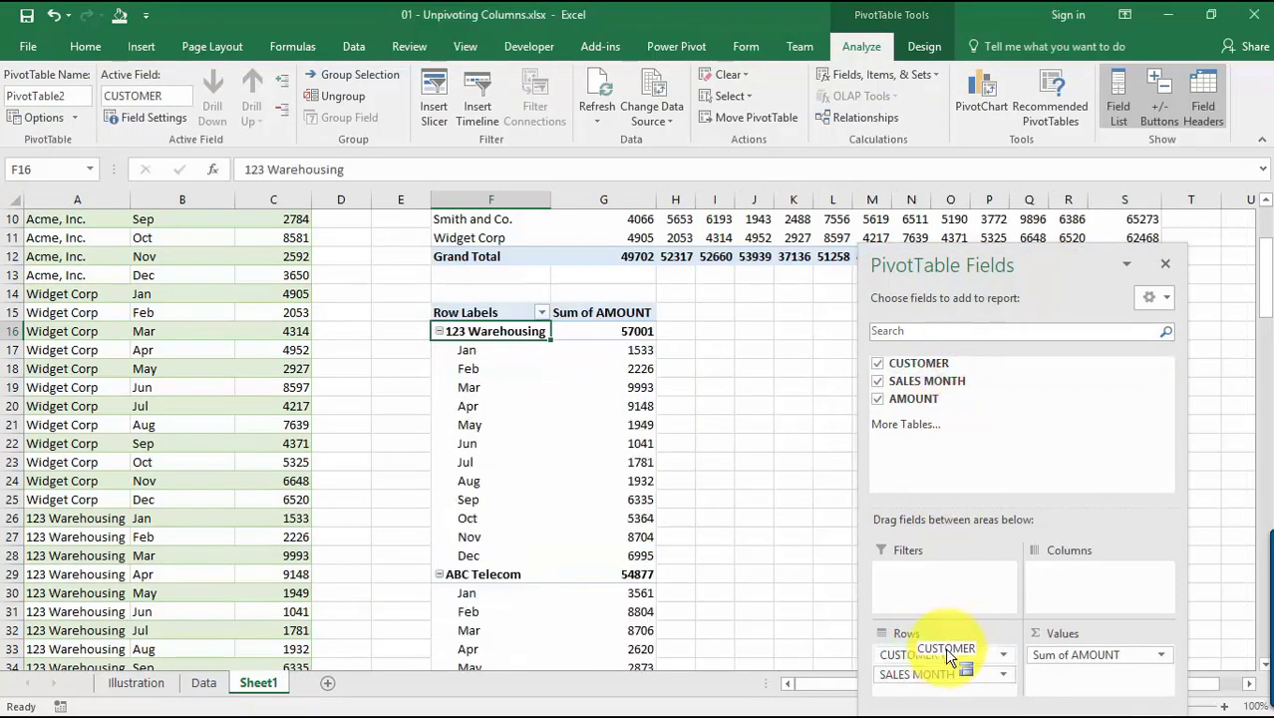
Step: Compare the unpivoted table in columns A to C with both PivotTables, moving the field list clear of the first PivotTable
scroll(205, 390, up, 3)
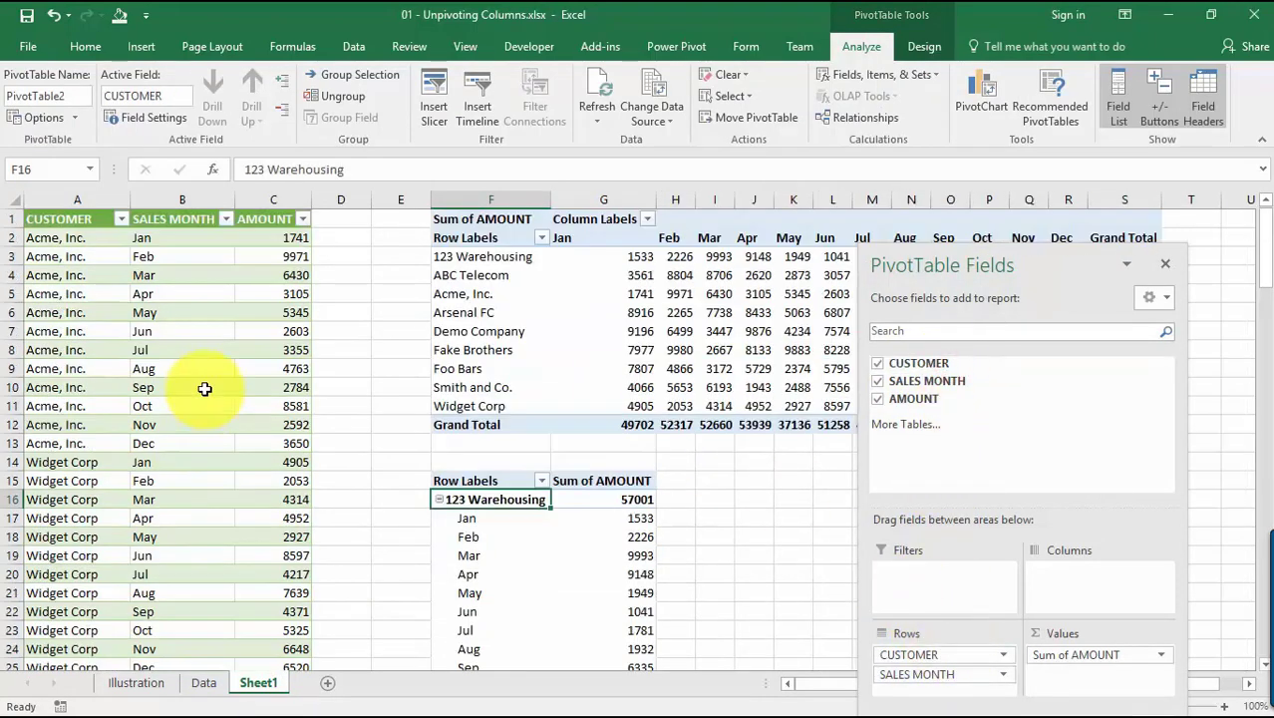
drag(77, 204, 305, 200)
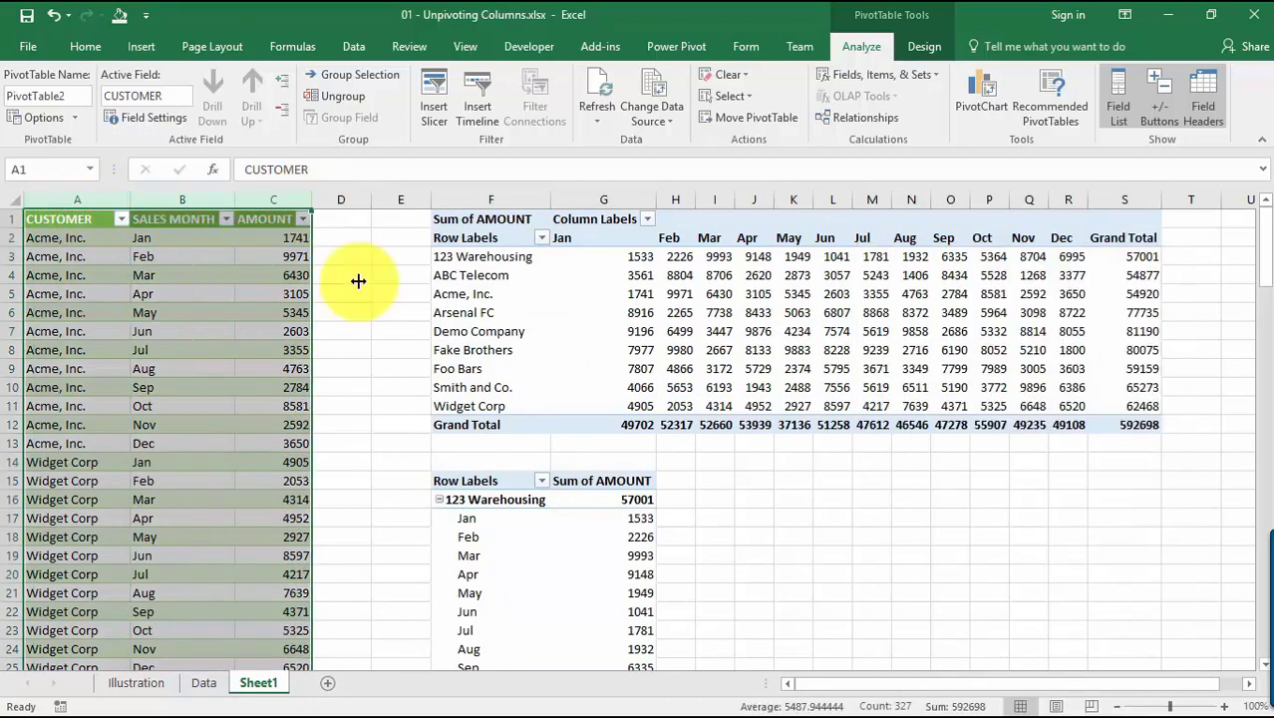
click(485, 548)
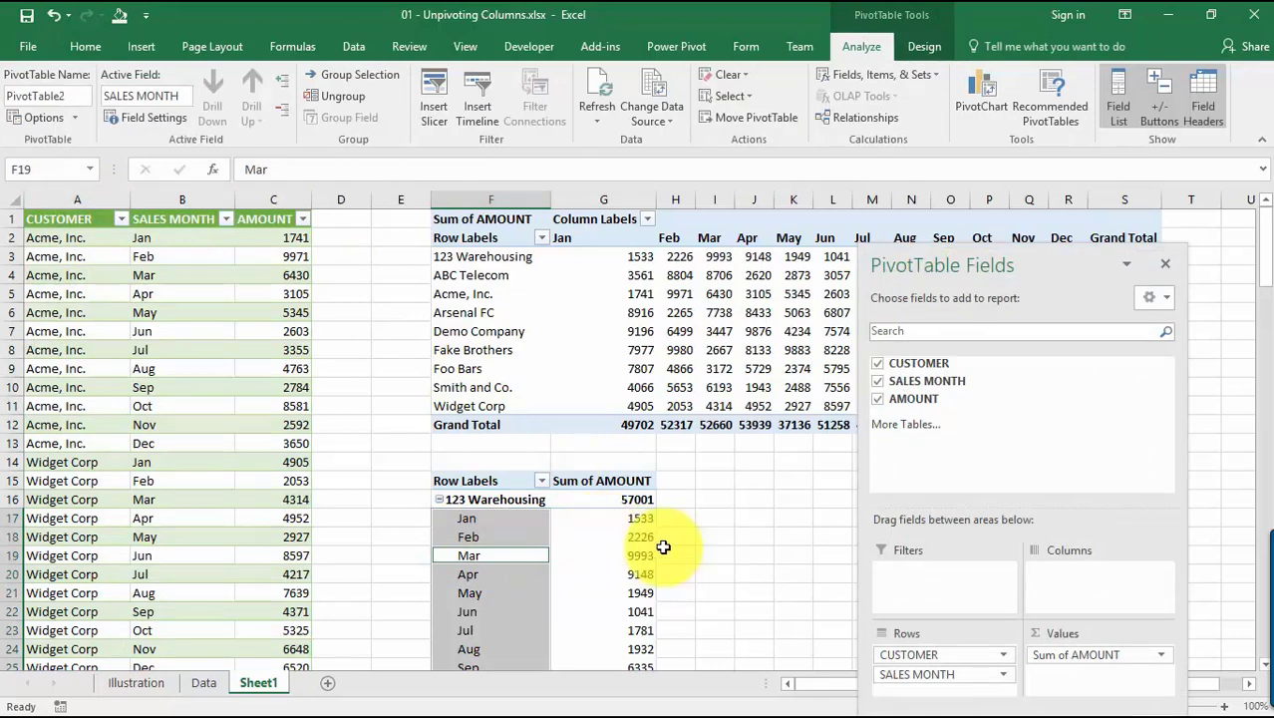
click(505, 256)
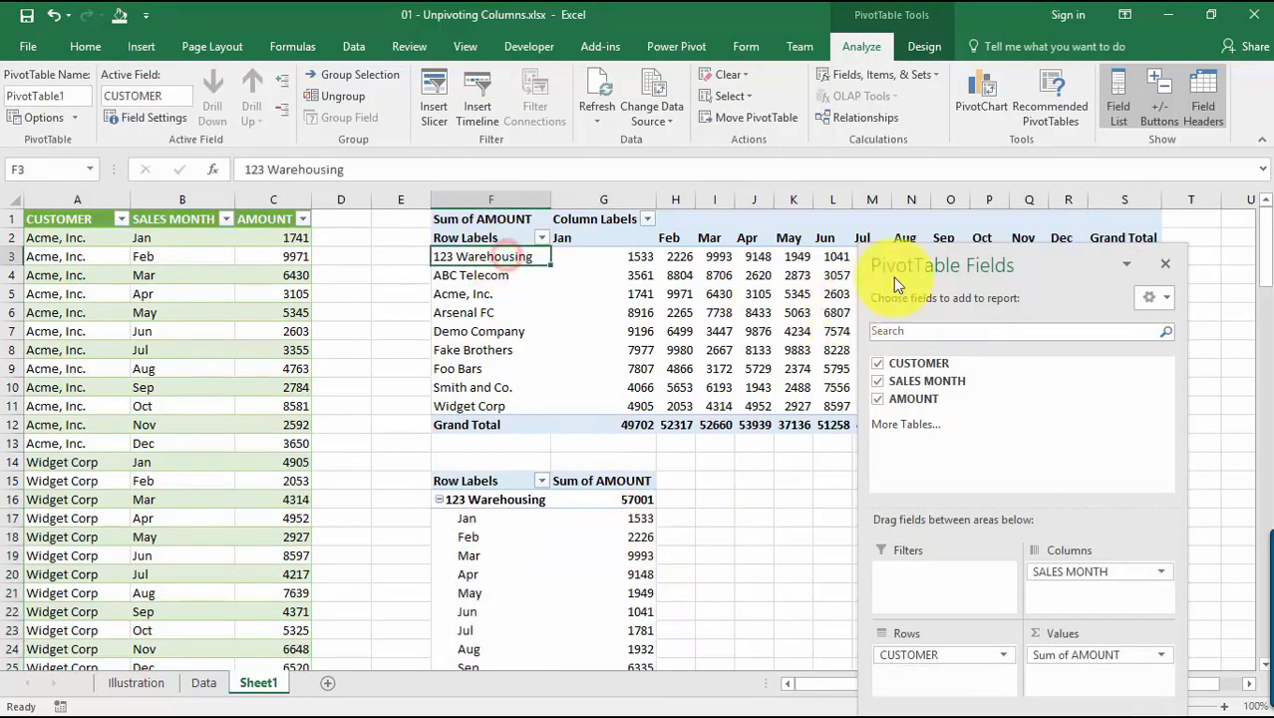
drag(996, 263, 1001, 494)
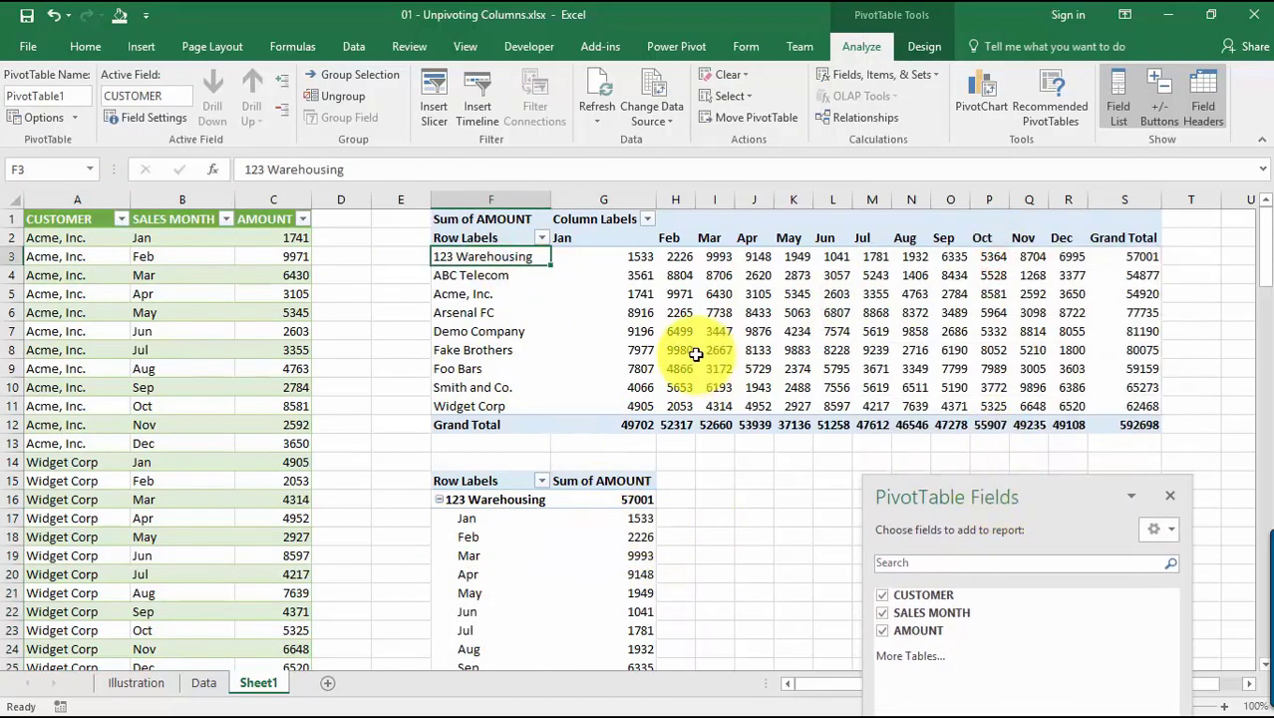